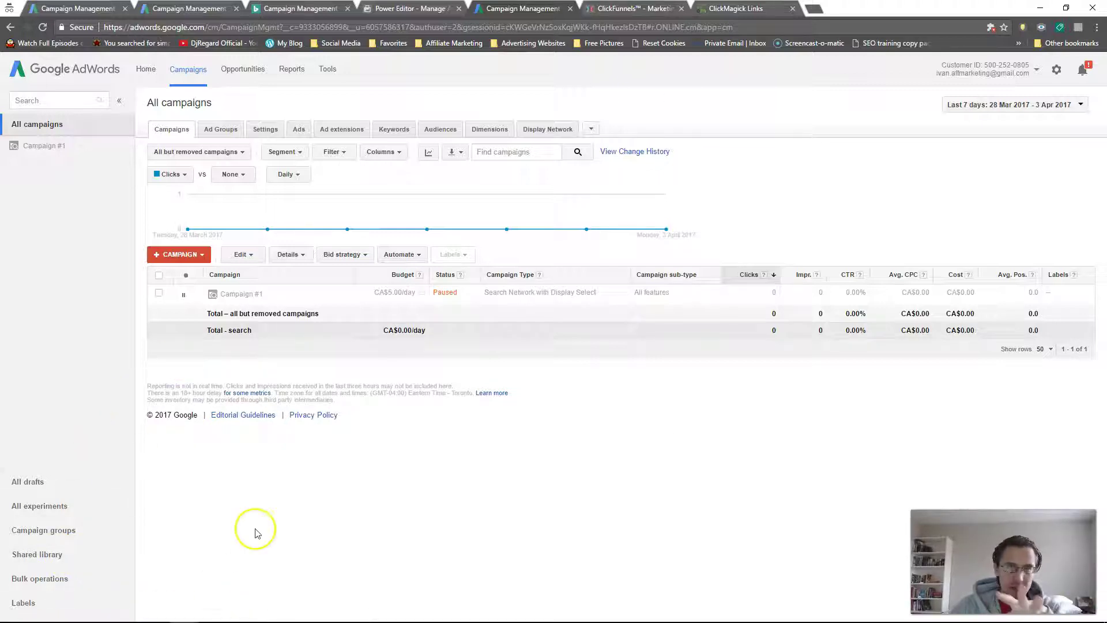
Step: Open the shared library's audiences and examine the available remarketing list types, including website visitors and YouTube users
left_click(59, 556)
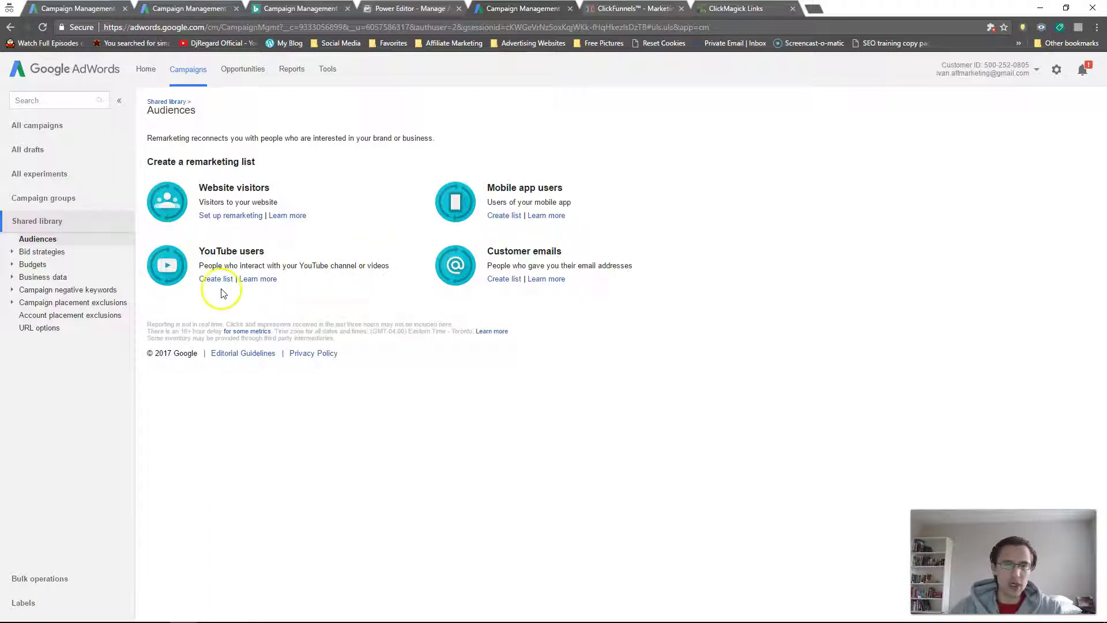
left_click_drag(290, 266, 404, 264)
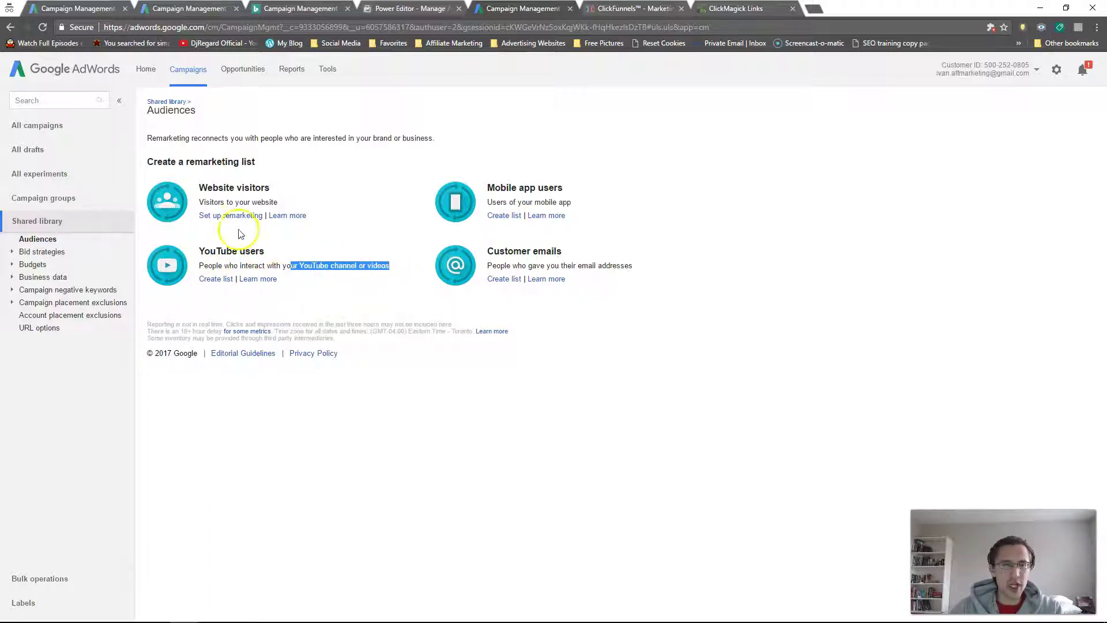
left_click_drag(205, 202, 266, 202)
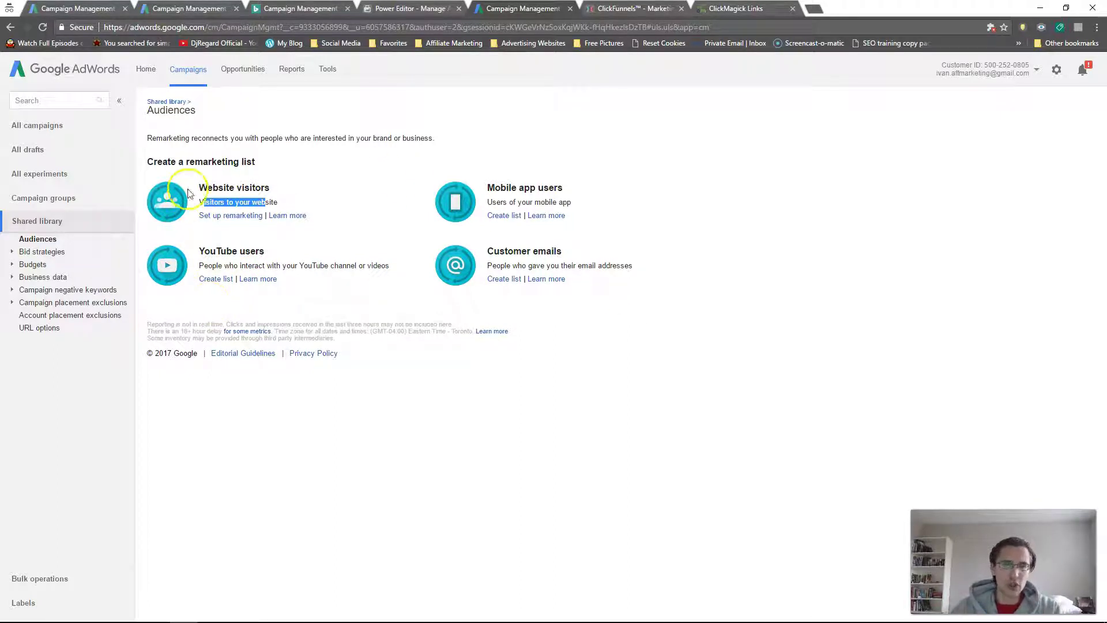
left_click_drag(266, 185, 209, 183)
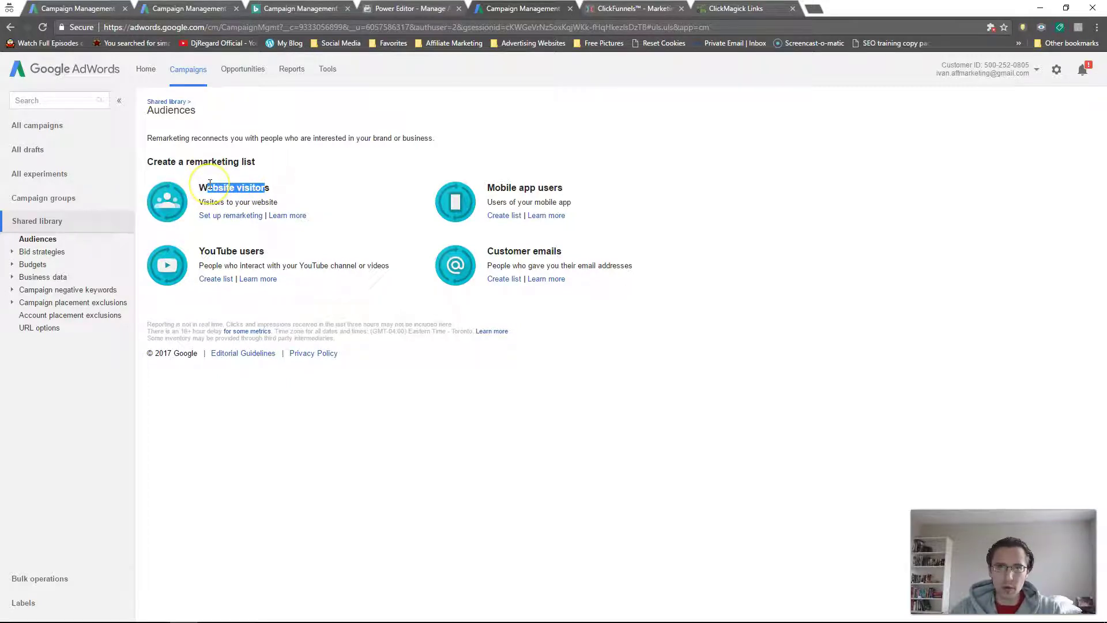
left_click(240, 191)
Step: Start the remarketing setup for website visitors without dynamic ads
left_click(226, 217)
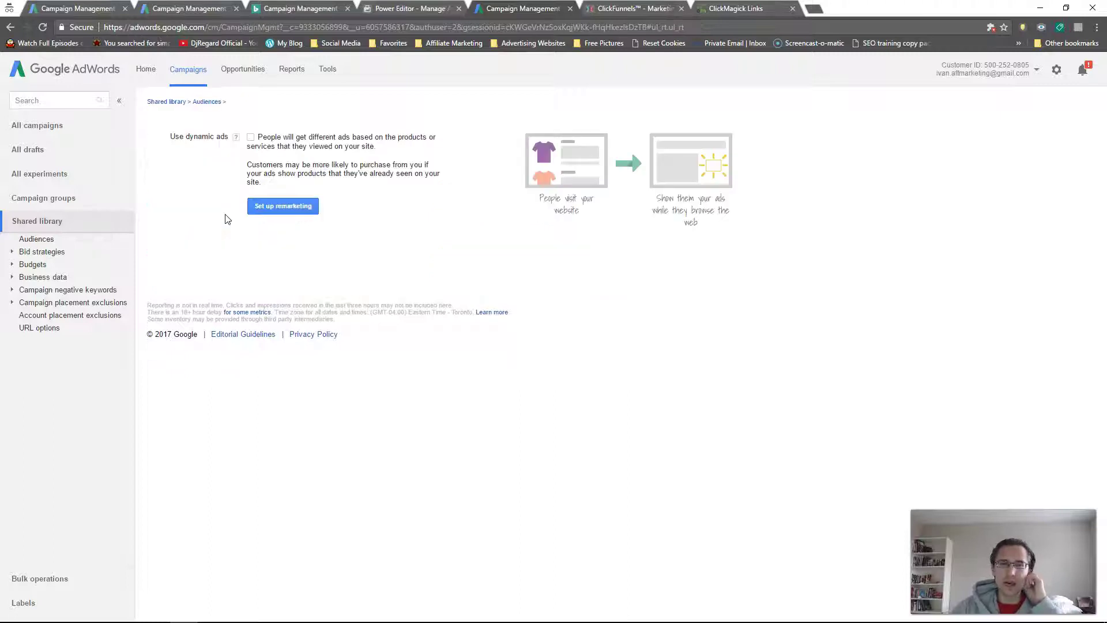
left_click_drag(262, 139, 285, 182)
left_click(310, 162)
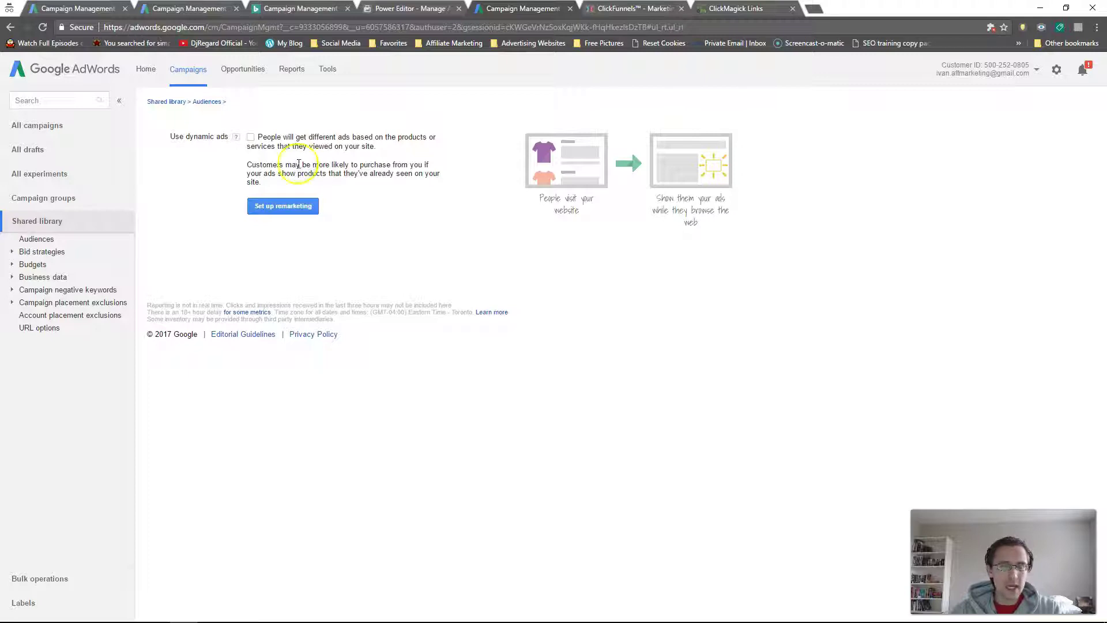
left_click(297, 213)
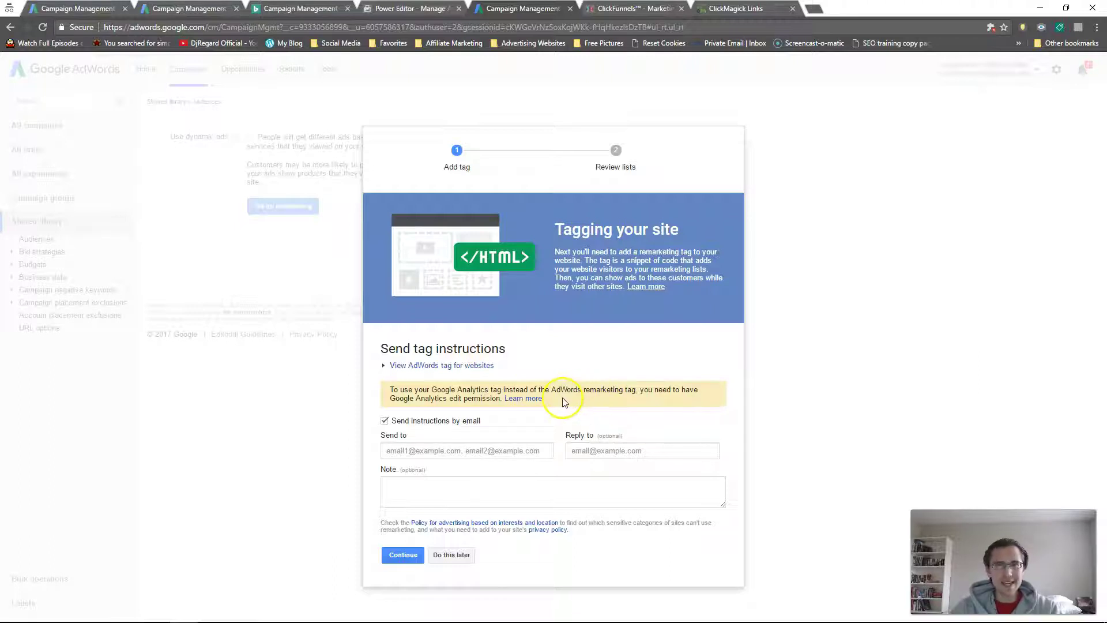
Step: Examine the AdWords tag code for websites and the email instruction fields for recipient, reply address and note
left_click(385, 421)
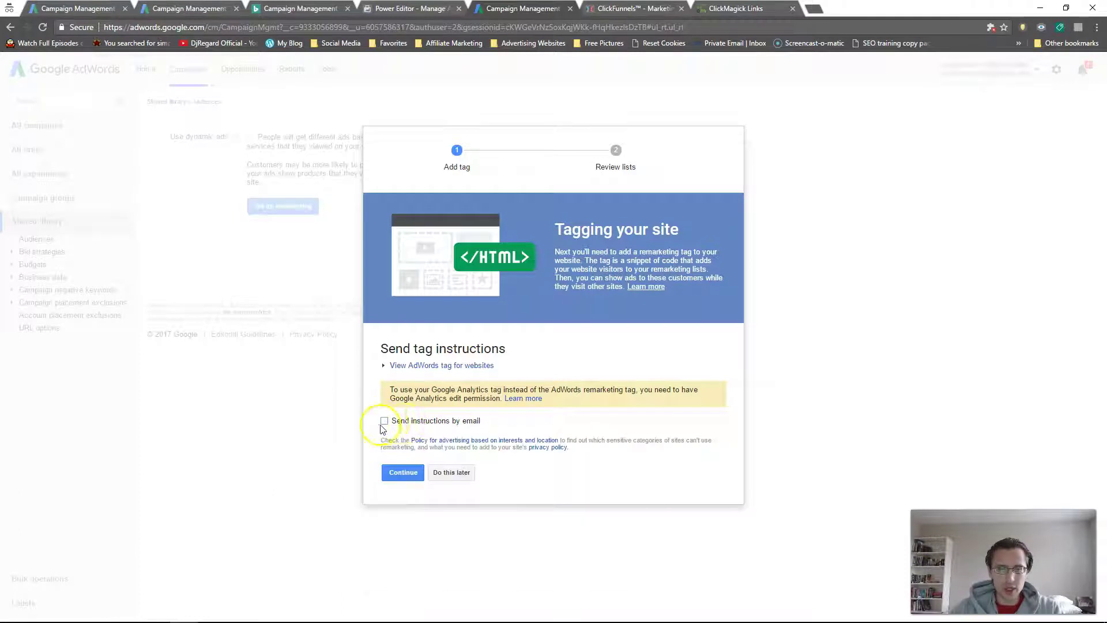
left_click(434, 365)
scroll(491, 438, "down", 5)
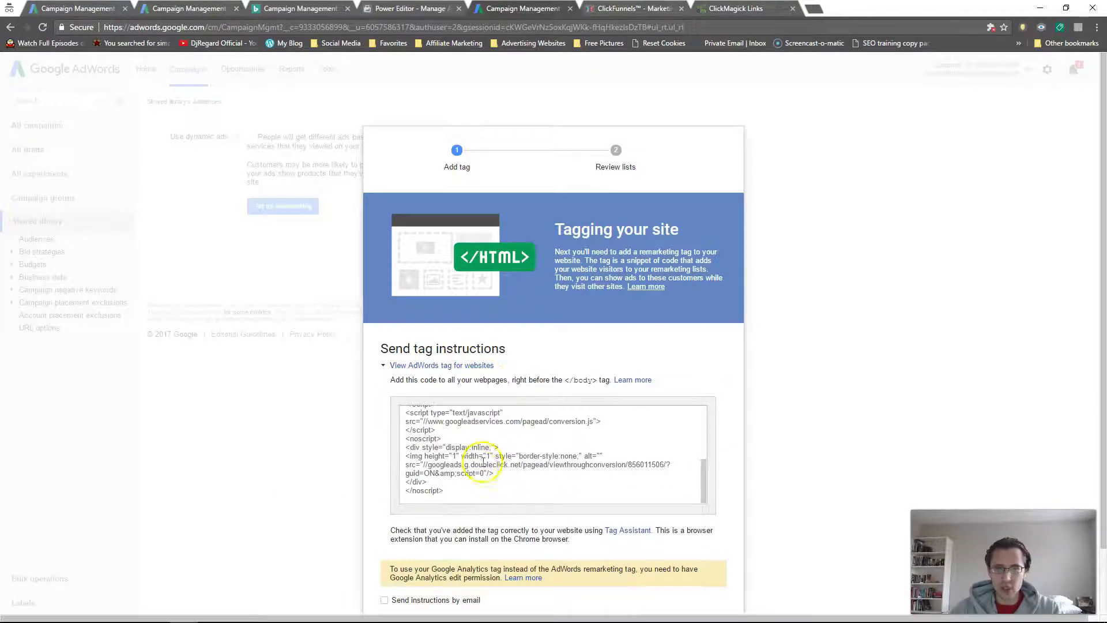
scroll(483, 464, "up", 5)
left_click(425, 365)
left_click(424, 421)
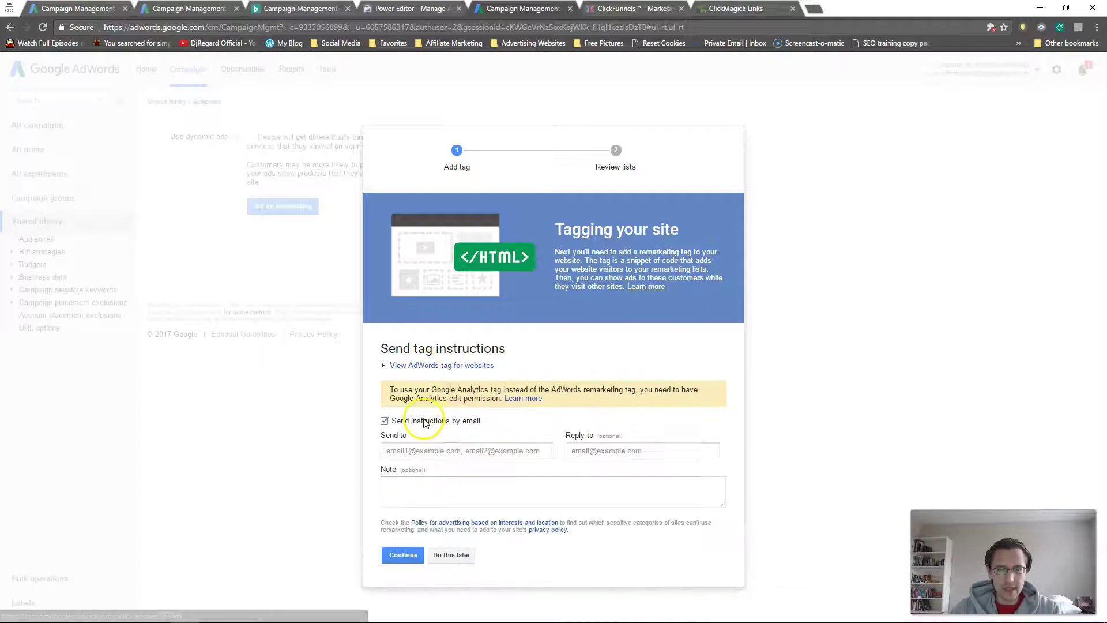
left_click(421, 450)
left_click(617, 450)
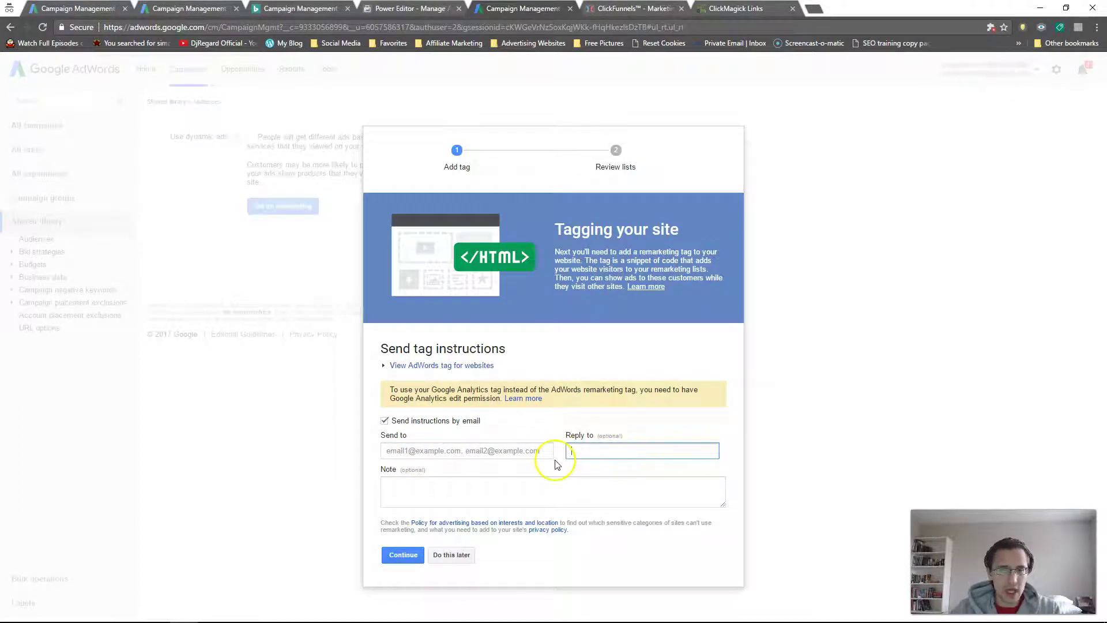
left_click(502, 451)
left_click(620, 450)
left_click(462, 491)
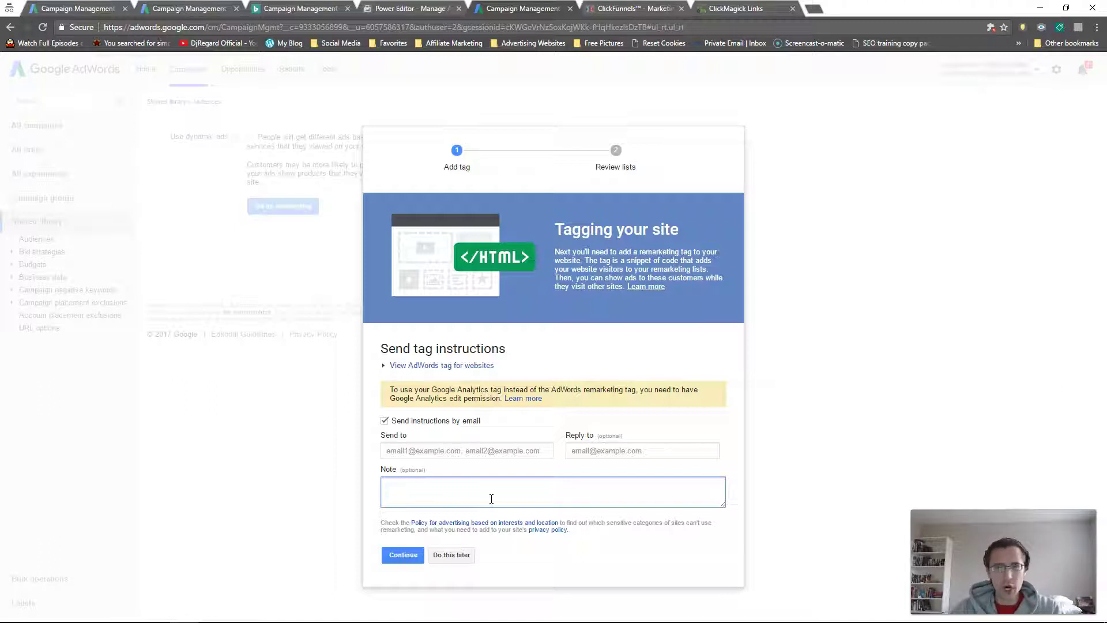
Step: Turn off sending instructions by email, reveal the AdWords tag for websites and copy its entire code
left_click(384, 421)
left_click(440, 365)
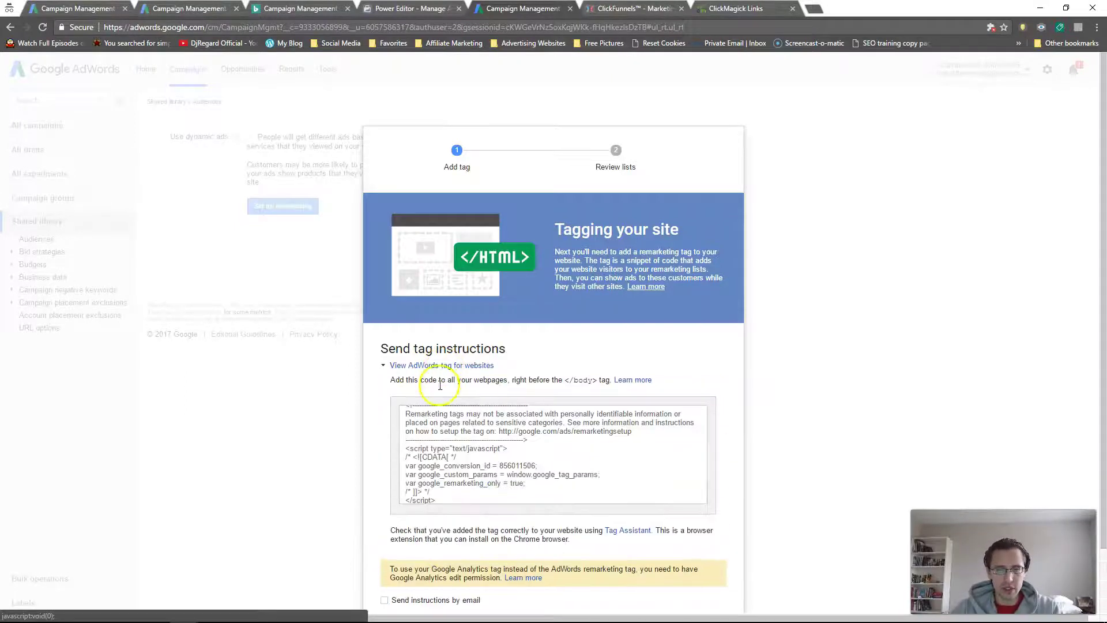
left_click(446, 453)
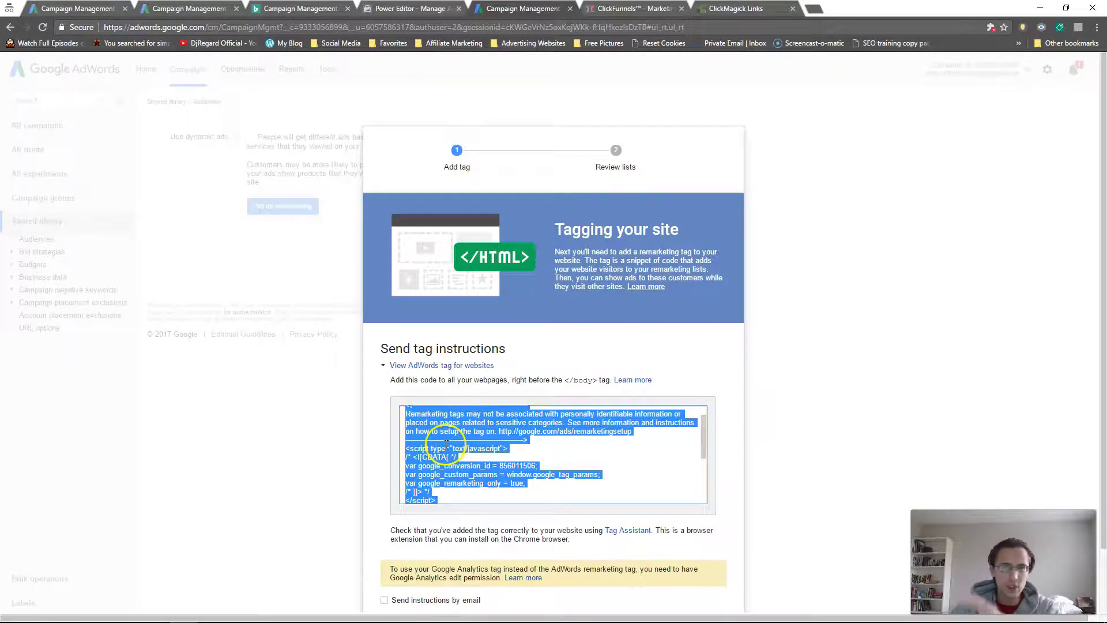
left_click(452, 456)
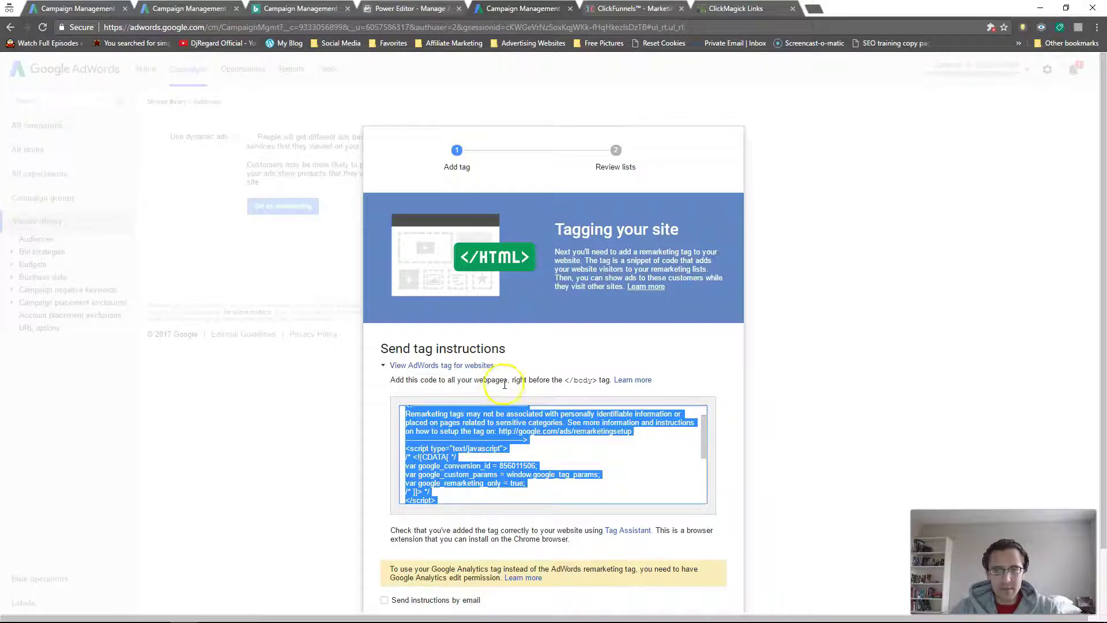
left_click_drag(574, 380, 531, 380)
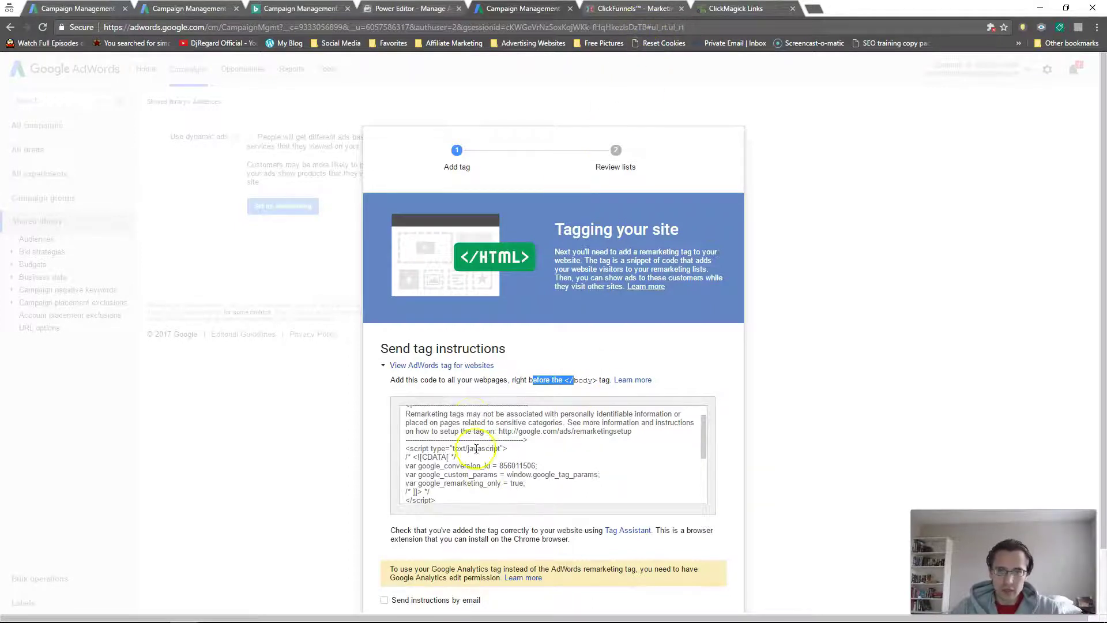
left_click(464, 432)
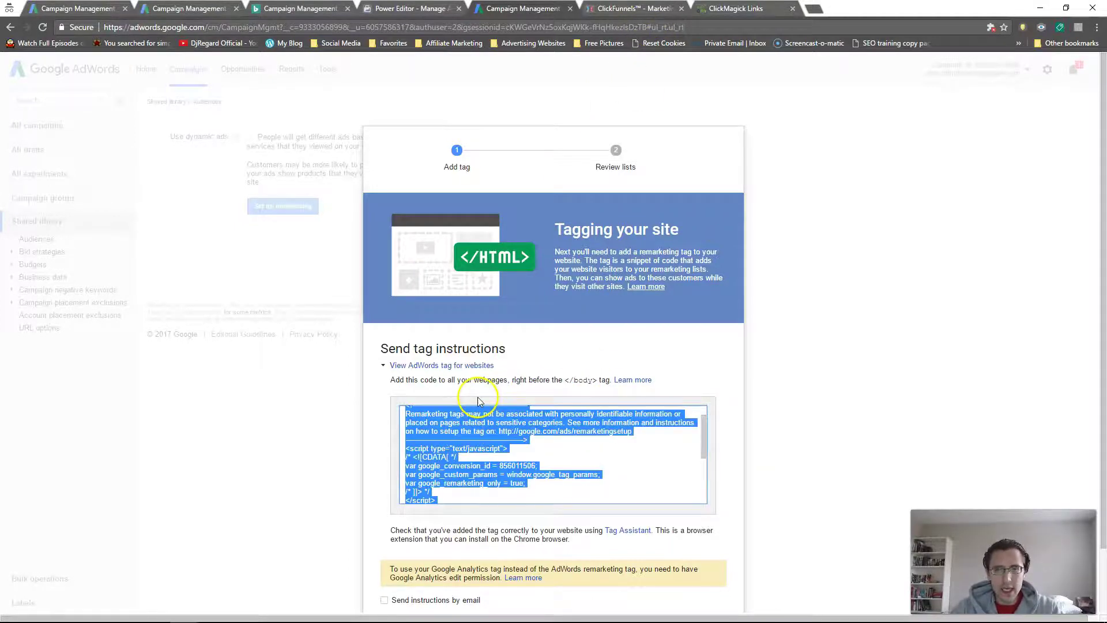
Step: Switch to ClickFunnels and paste the remarketing tag into the Diabetes Test funnel's body tracking code
left_click(615, 8)
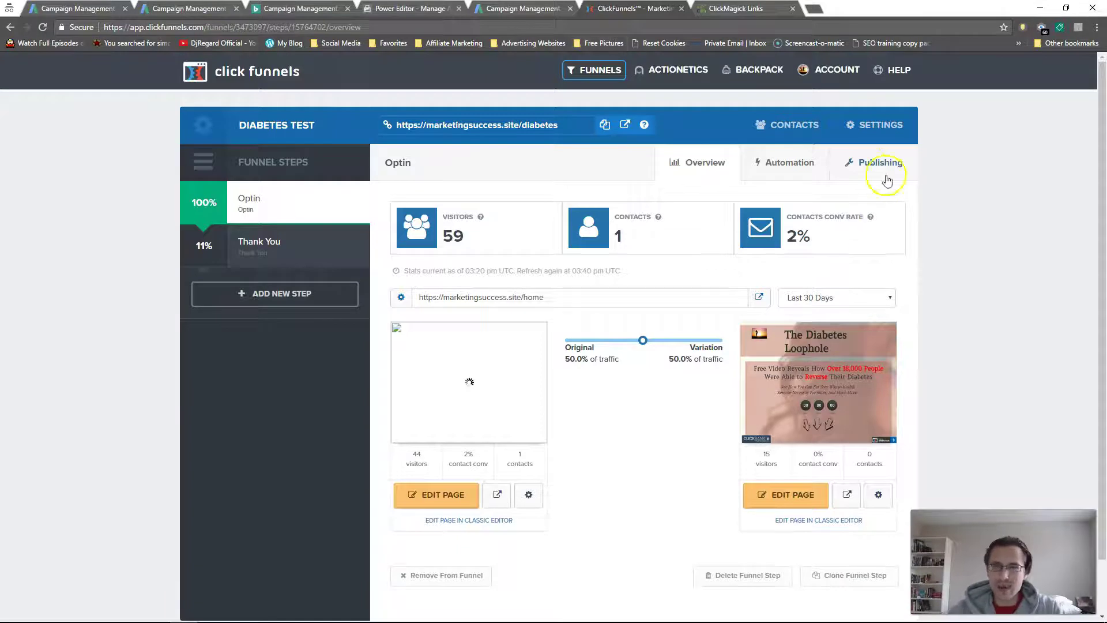
left_click(895, 123)
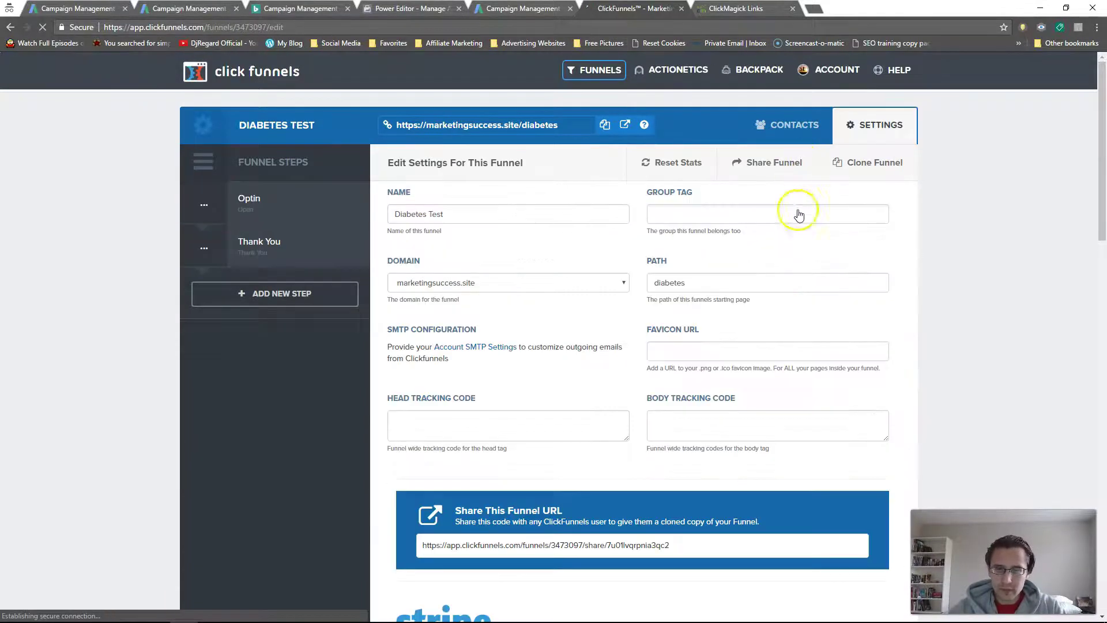
left_click(673, 415)
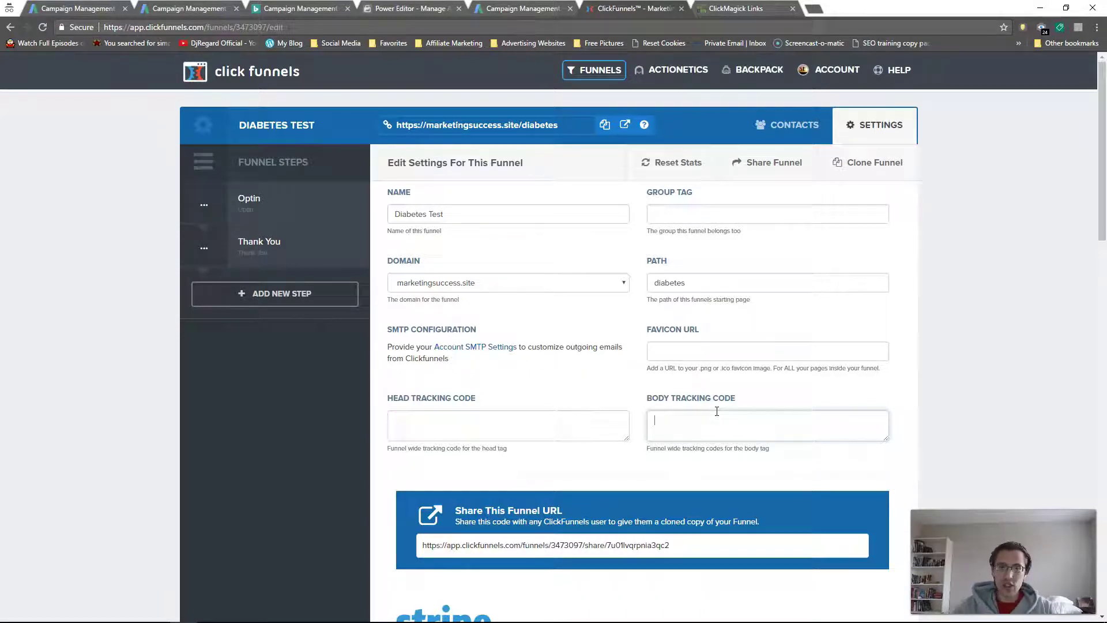
left_click(687, 427)
key("ctrl+v")
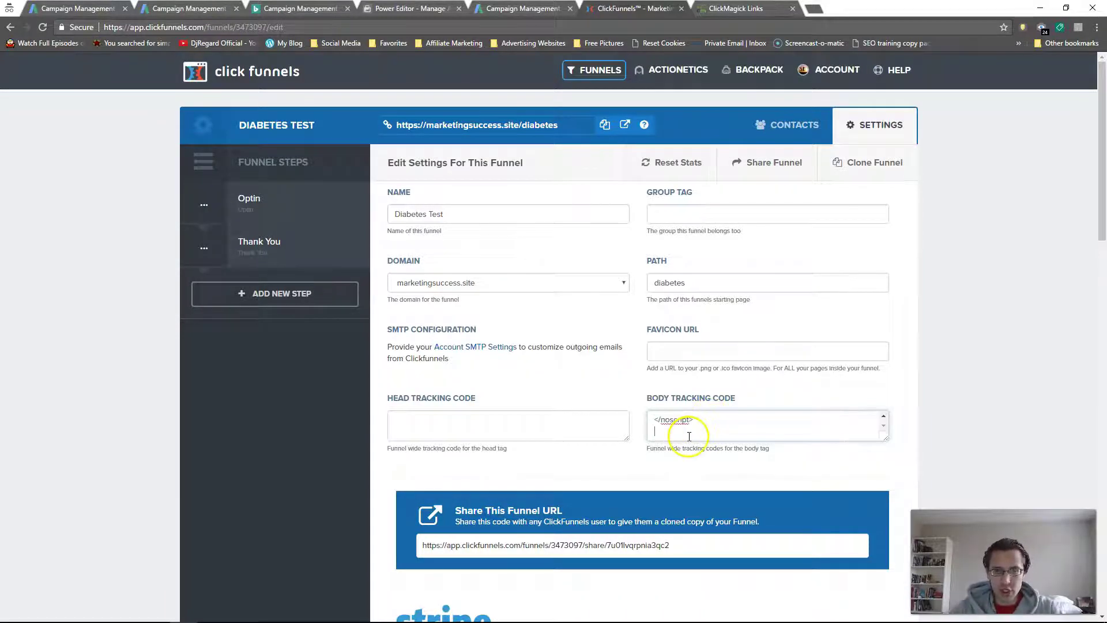
Step: Enlarge the body tracking code box to review the pasted tag, and save the funnel settings
left_click_drag(886, 438, 917, 613)
scroll(711, 580, "up", 3)
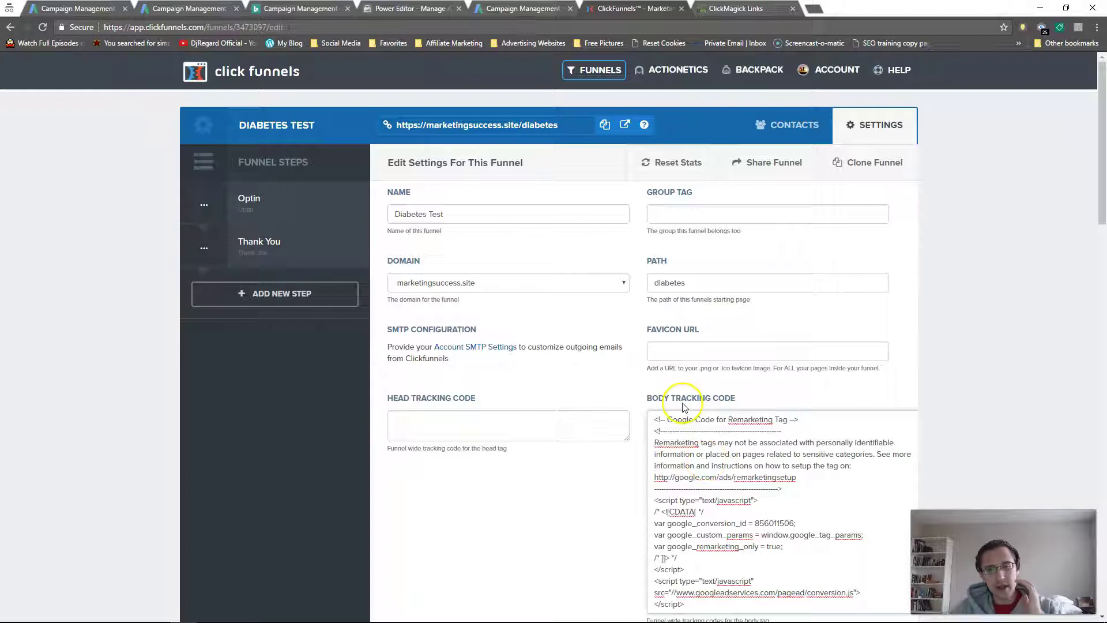
scroll(1008, 383, "down", 10)
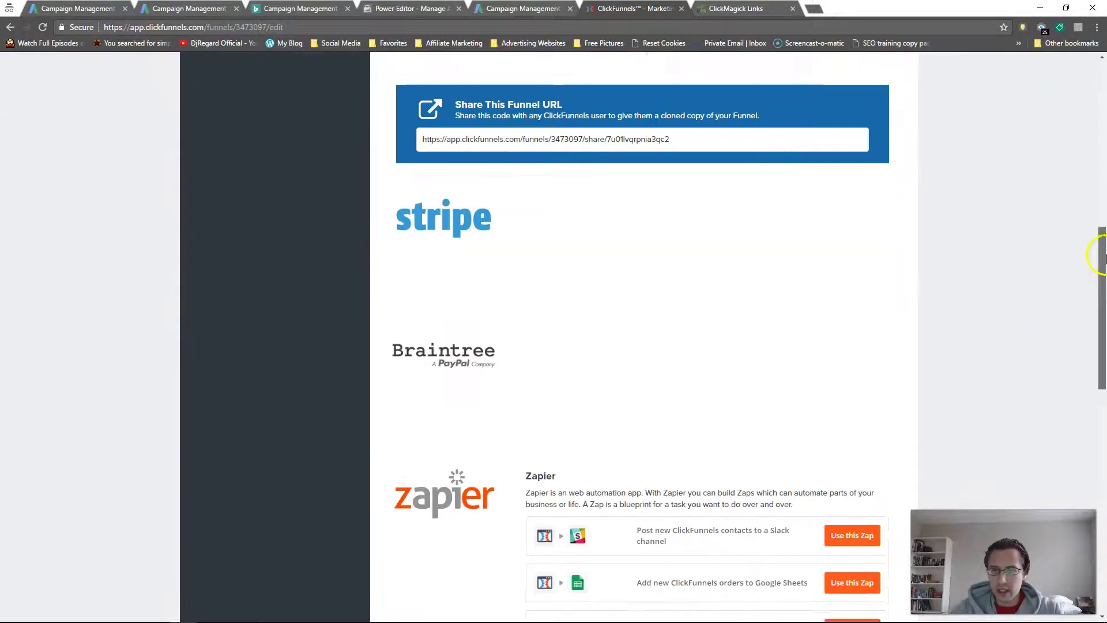
left_click_drag(1102, 248, 1101, 502)
left_click(800, 515)
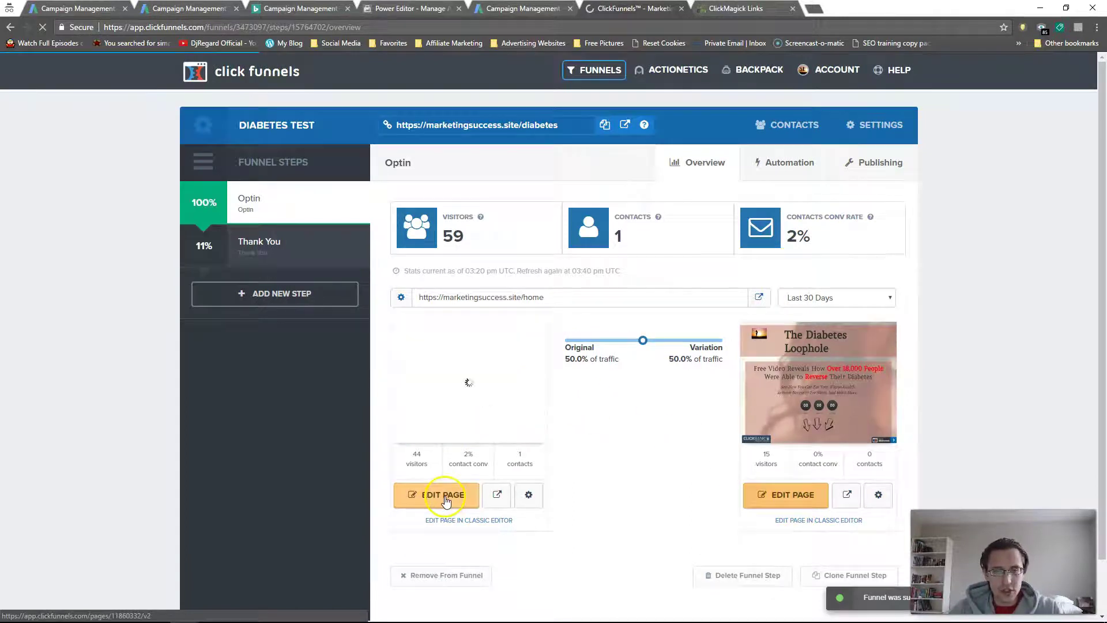
Step: Open the original Optin page for editing and display its footer tracking code
left_click(444, 502)
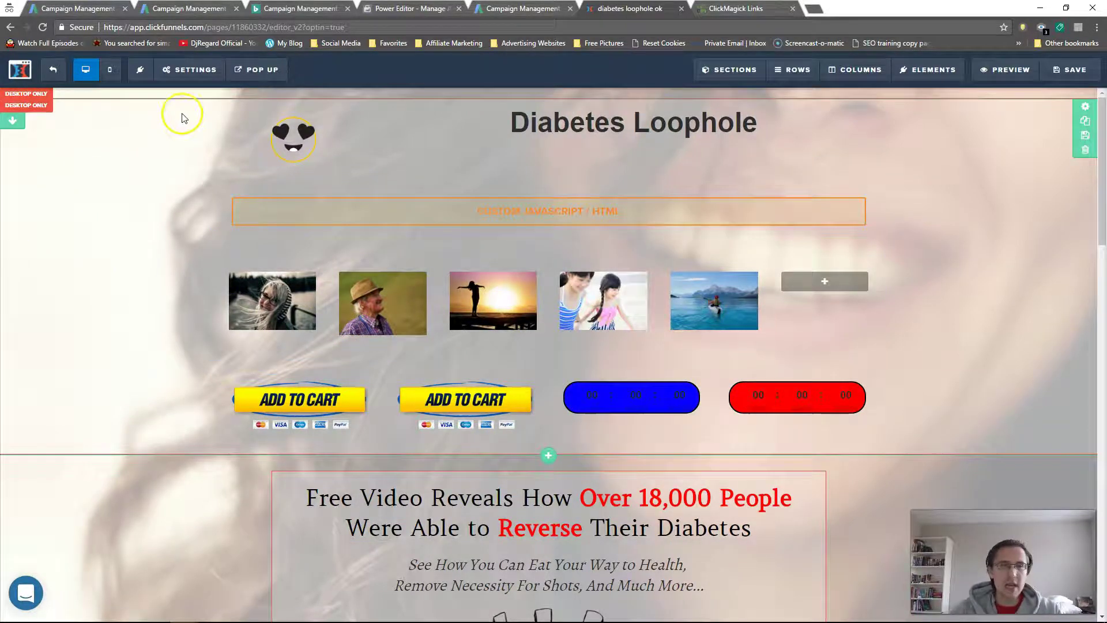
mouse_move(188, 79)
left_click(190, 143)
left_click(647, 122)
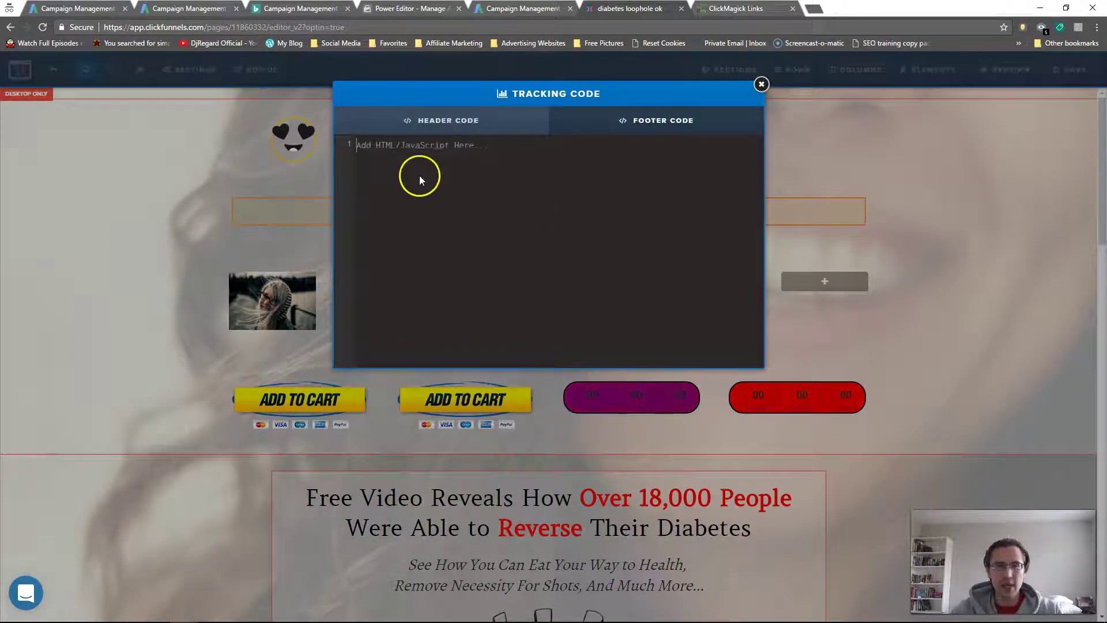
Step: Compare the header and footer tracking codes, paste the remarketing tag into the footer code, and save the page
left_click(450, 124)
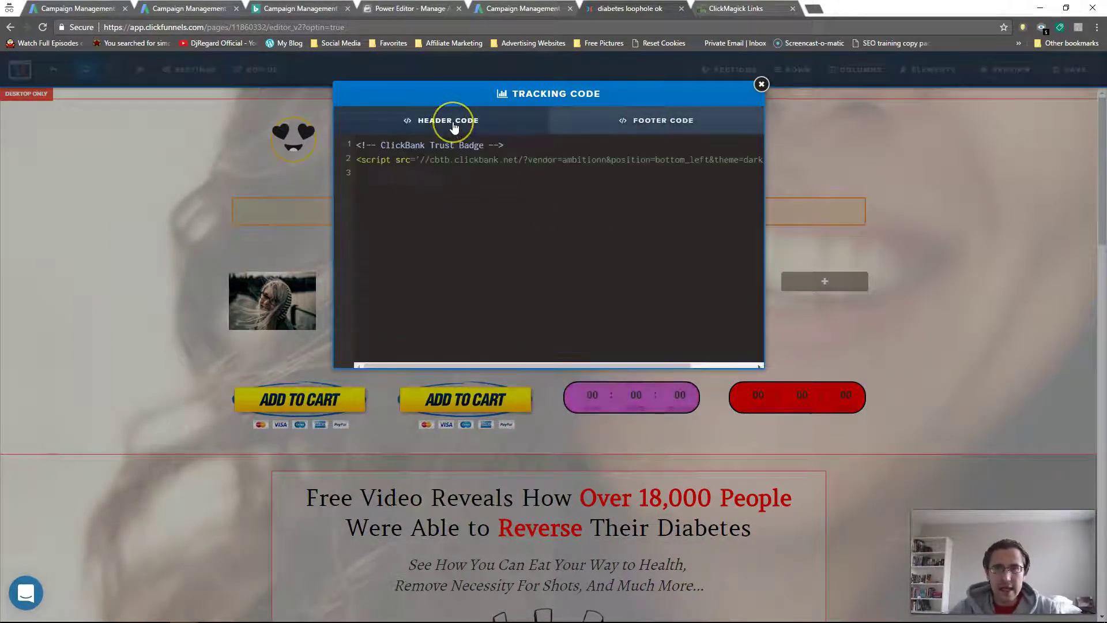
left_click(594, 119)
left_click(452, 120)
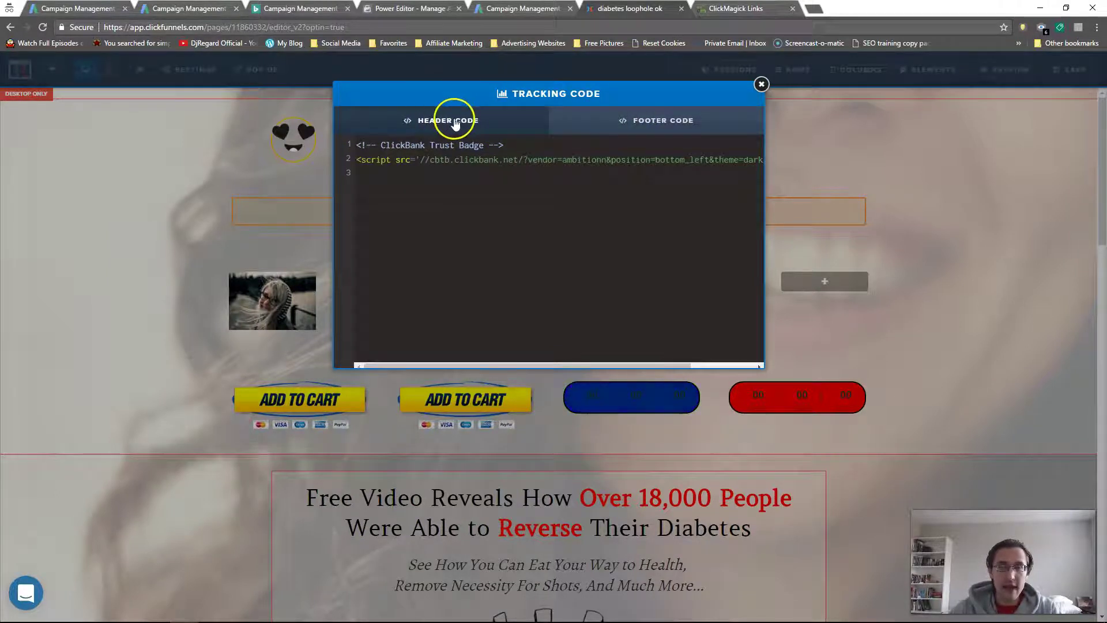
left_click(635, 124)
key("ctrl+v")
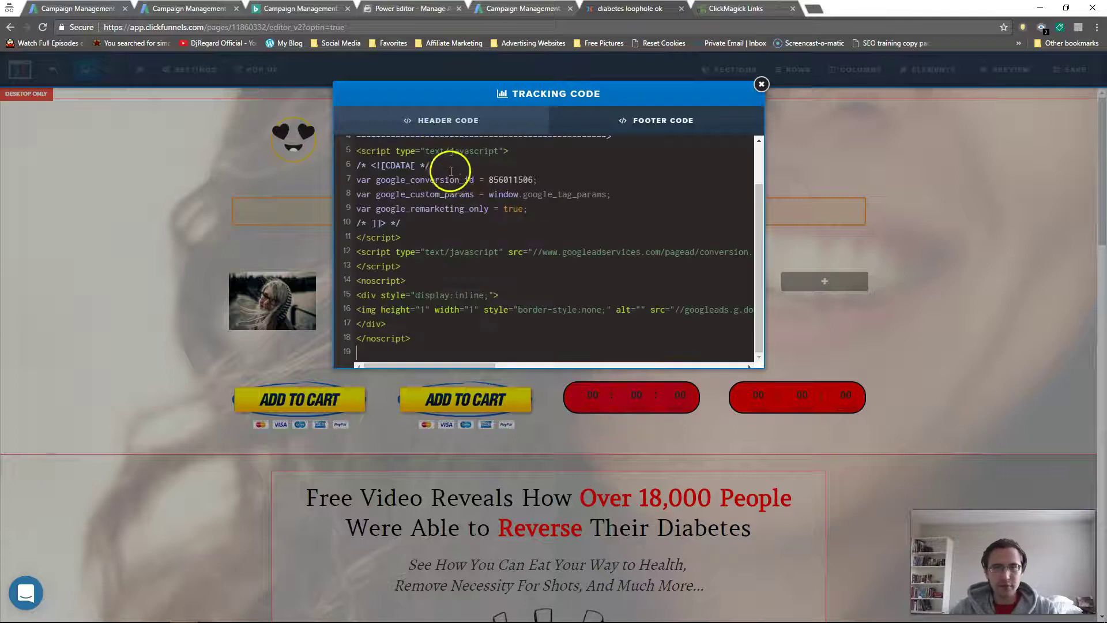
scroll(504, 271, "up", 2)
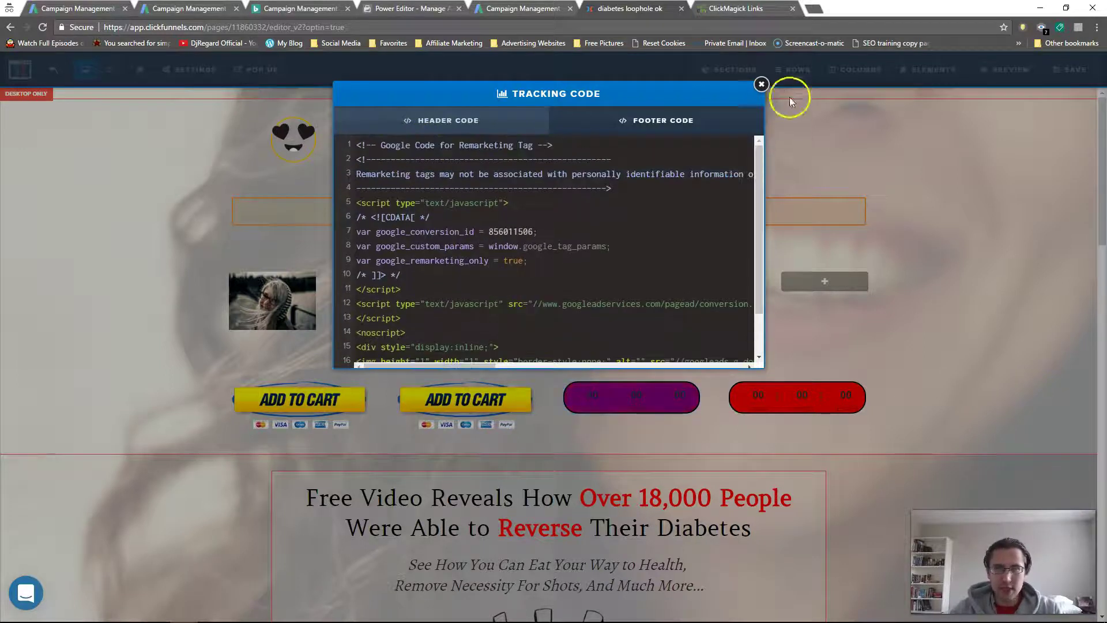
left_click(761, 84)
left_click(1061, 69)
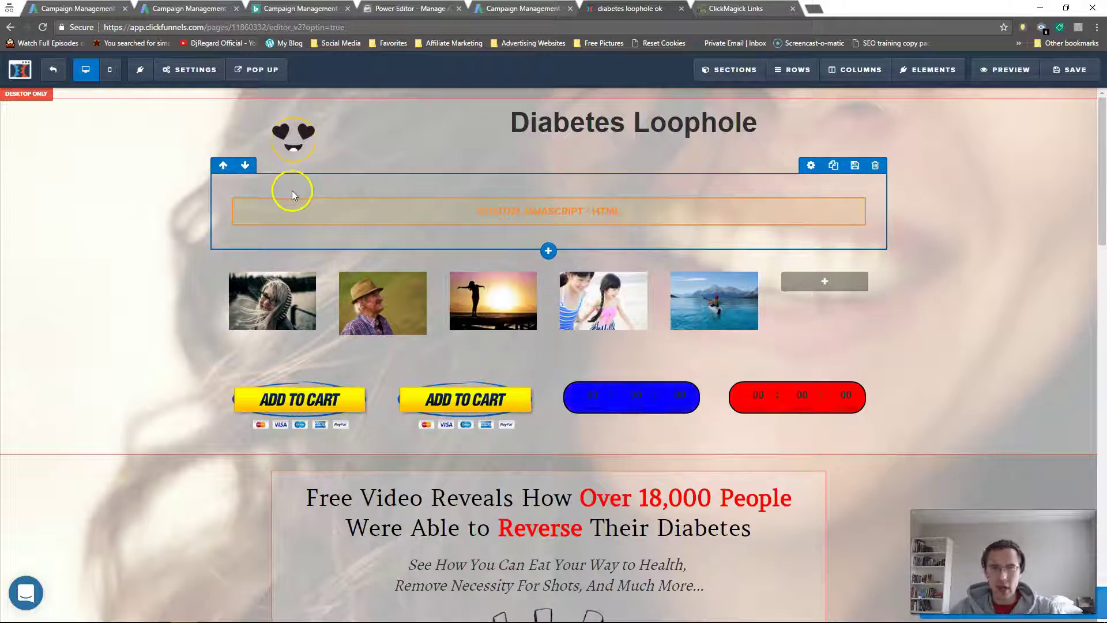
Step: Return to the Diabetes Test funnel's settings, clear the body tracking code, and save the funnel settings
left_click(52, 73)
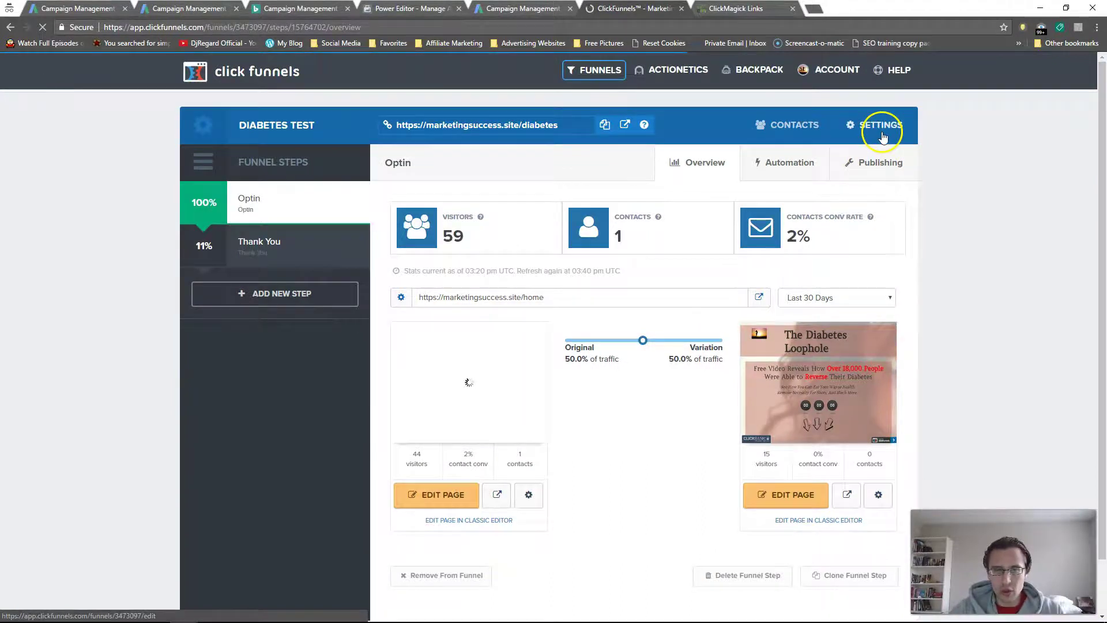
left_click(882, 135)
scroll(951, 379, "down", 3)
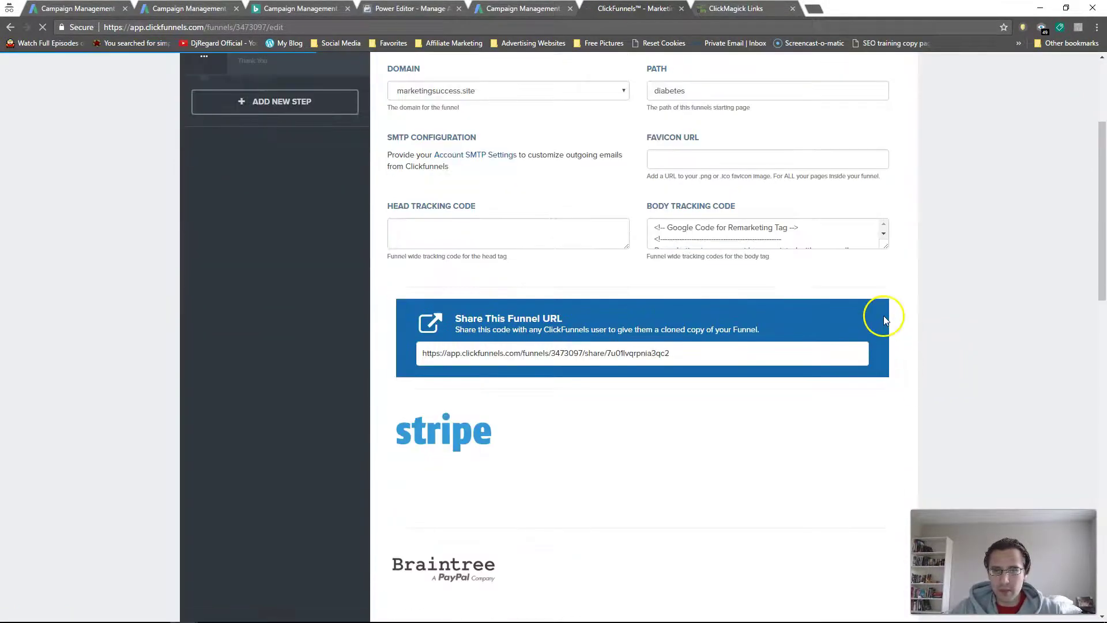
left_click_drag(889, 247, 917, 565)
left_click_drag(704, 495, 641, 220)
key("BackSpace")
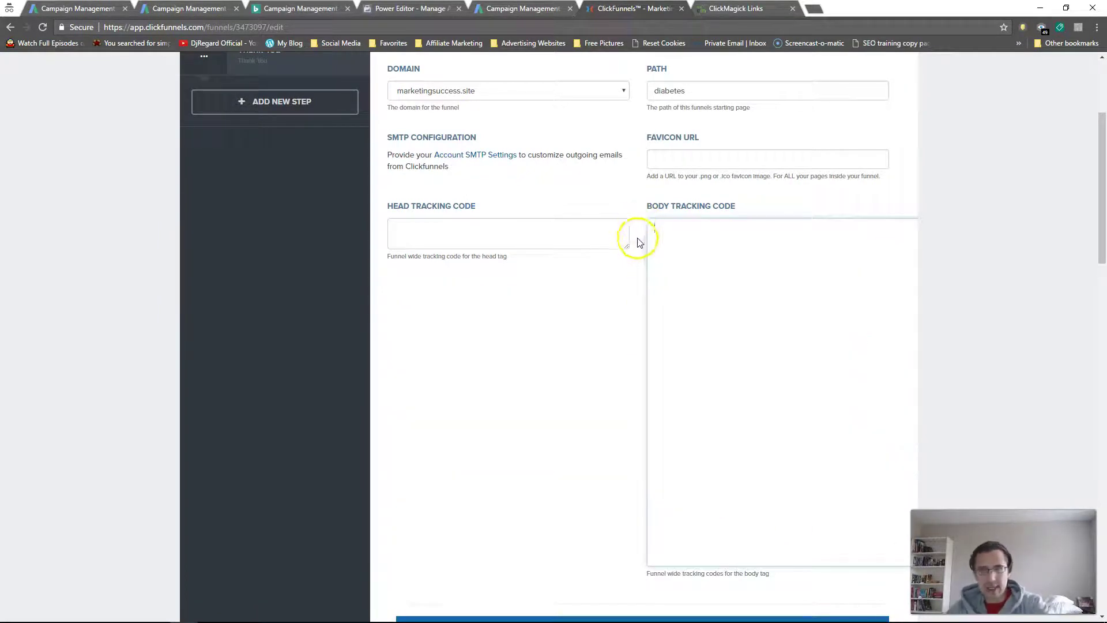
scroll(1019, 329, "down", 10)
scroll(1099, 294, "down", 14)
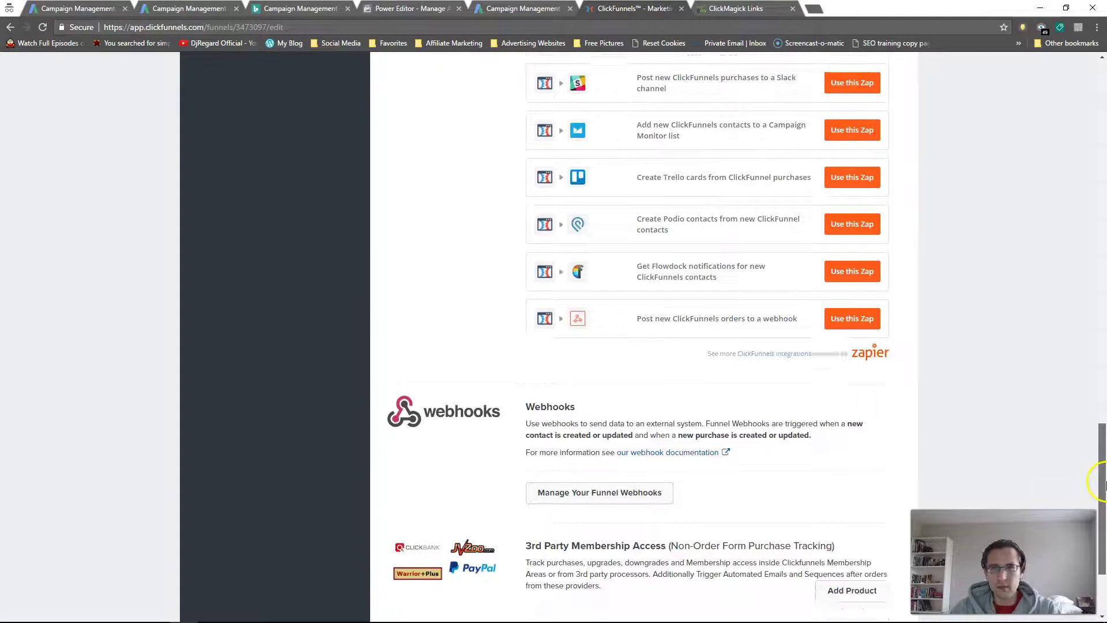
left_click(788, 530)
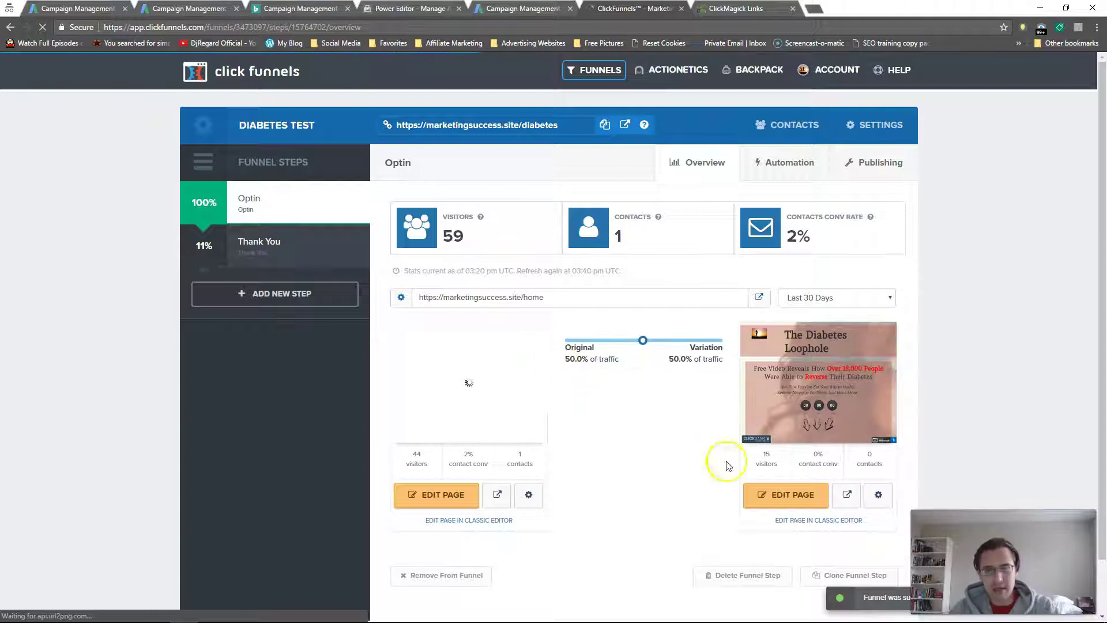
Step: Switch to Google AdWords, finish the remarketing tag setup, and check the tag's status on the Audiences page
mouse_move(474, 358)
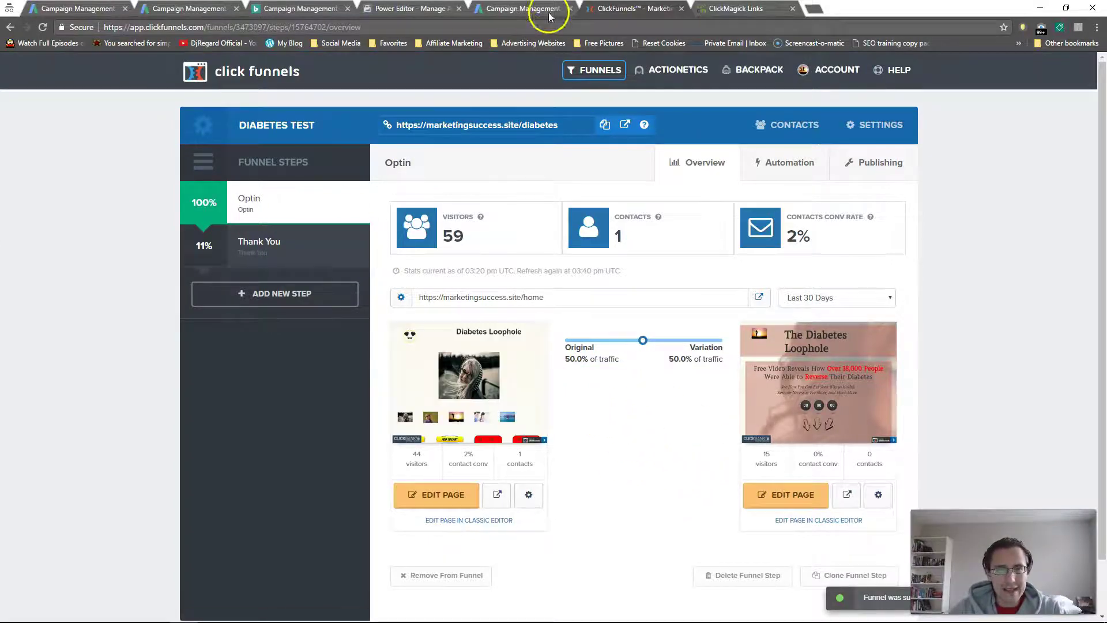
left_click(520, 8)
scroll(770, 432, "down", 2)
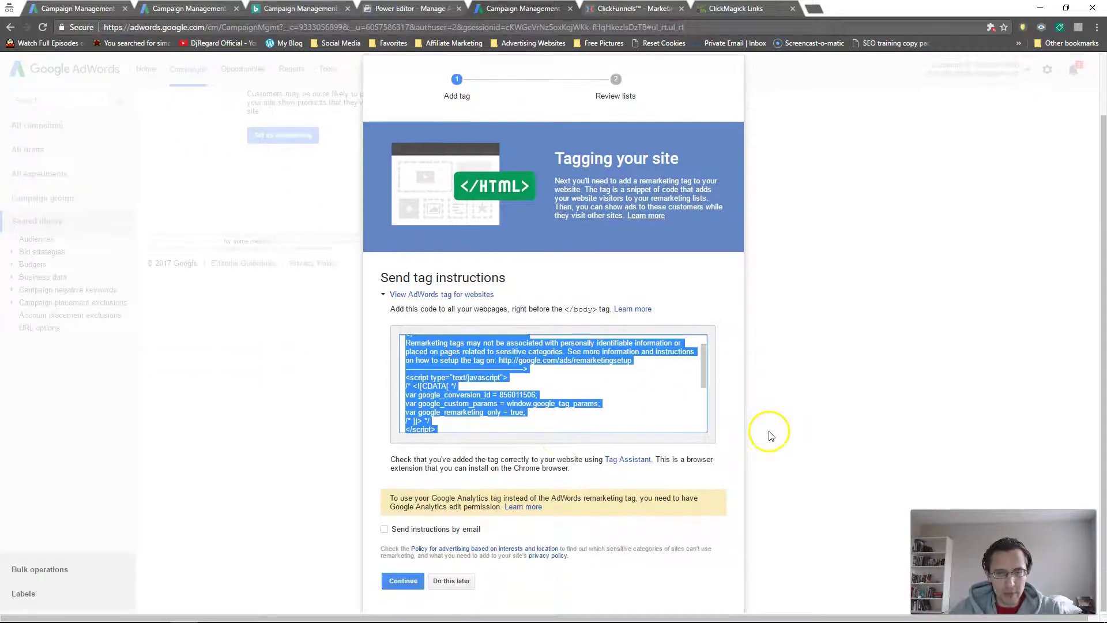
left_click(383, 582)
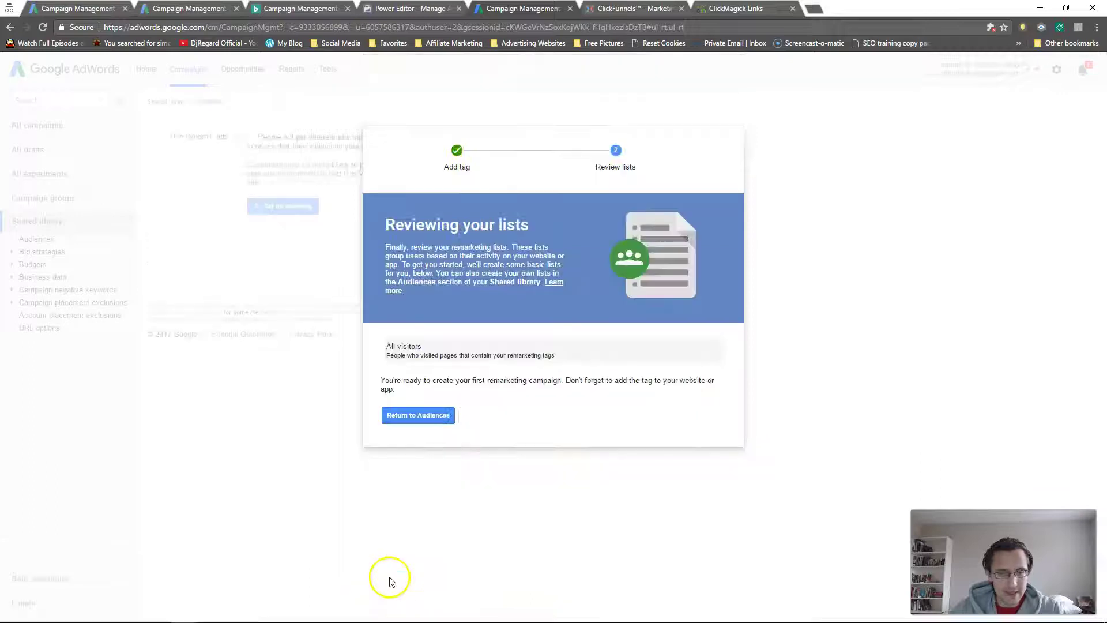
left_click(424, 415)
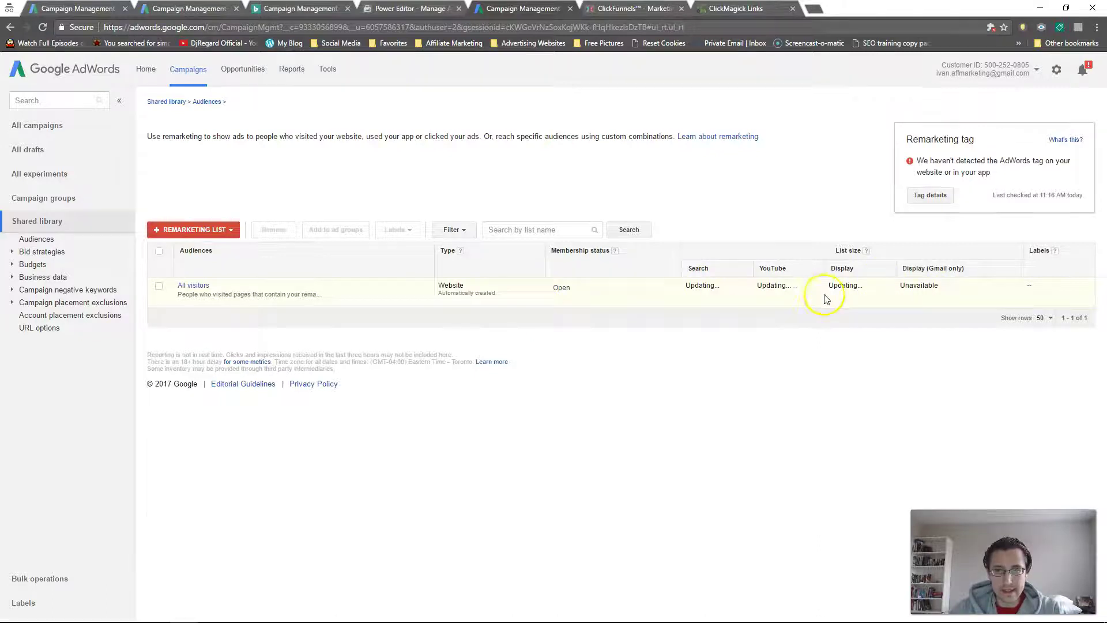
left_click_drag(992, 173, 920, 160)
left_click(948, 170)
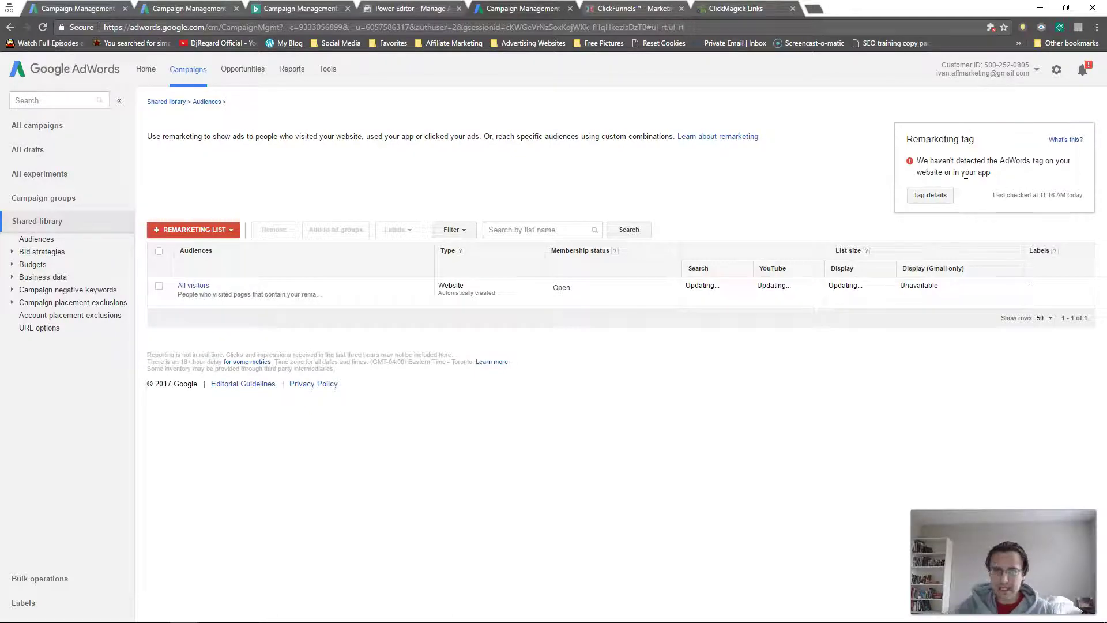
Step: Start a website visitors remarketing list named "Diabetes landing page visitors" with "Visitors of a page" as who to add
left_click(212, 230)
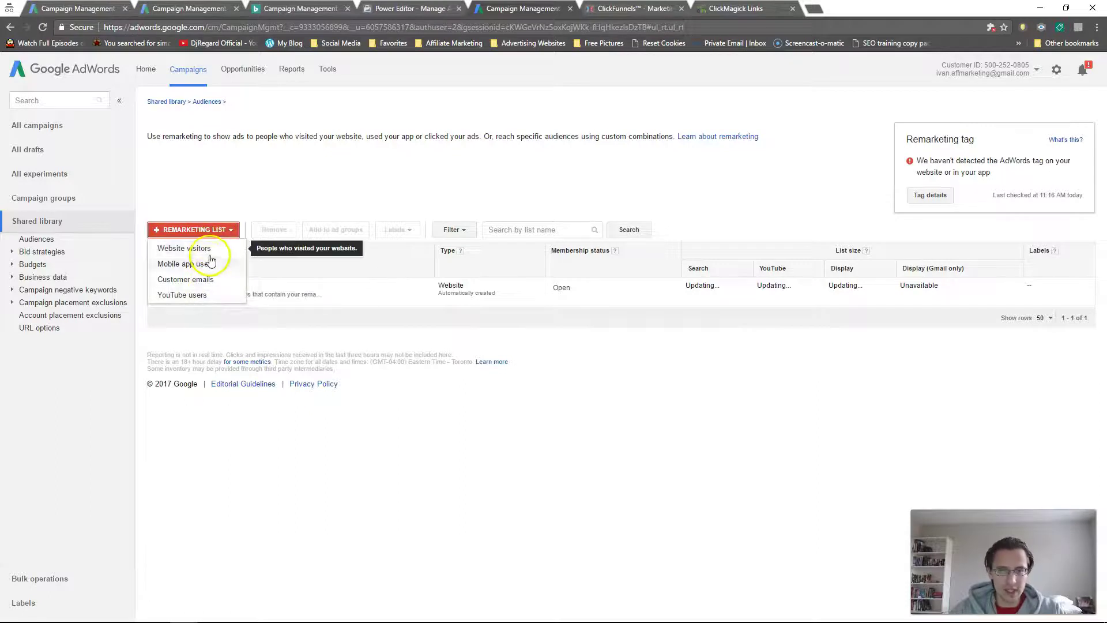
left_click(203, 250)
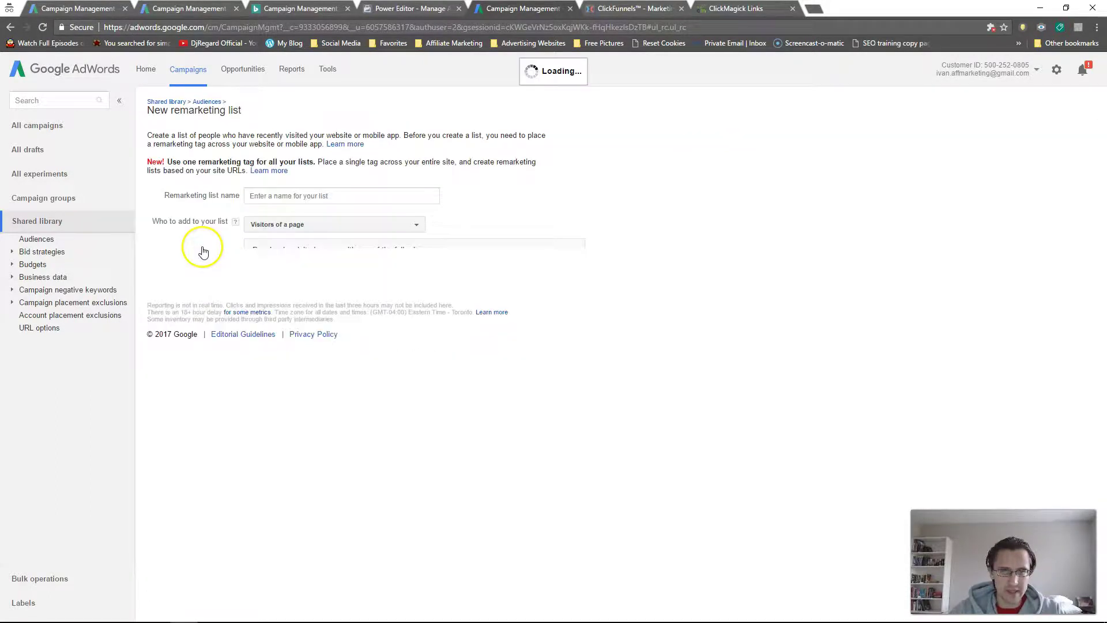
left_click(285, 196)
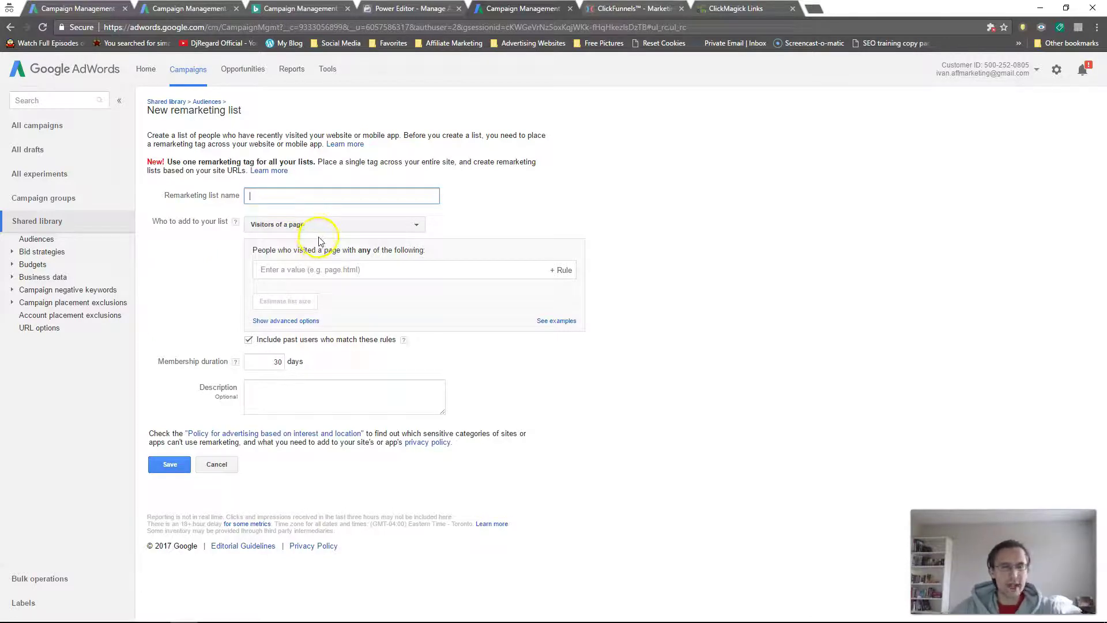
type("Djabetes landing page visitors")
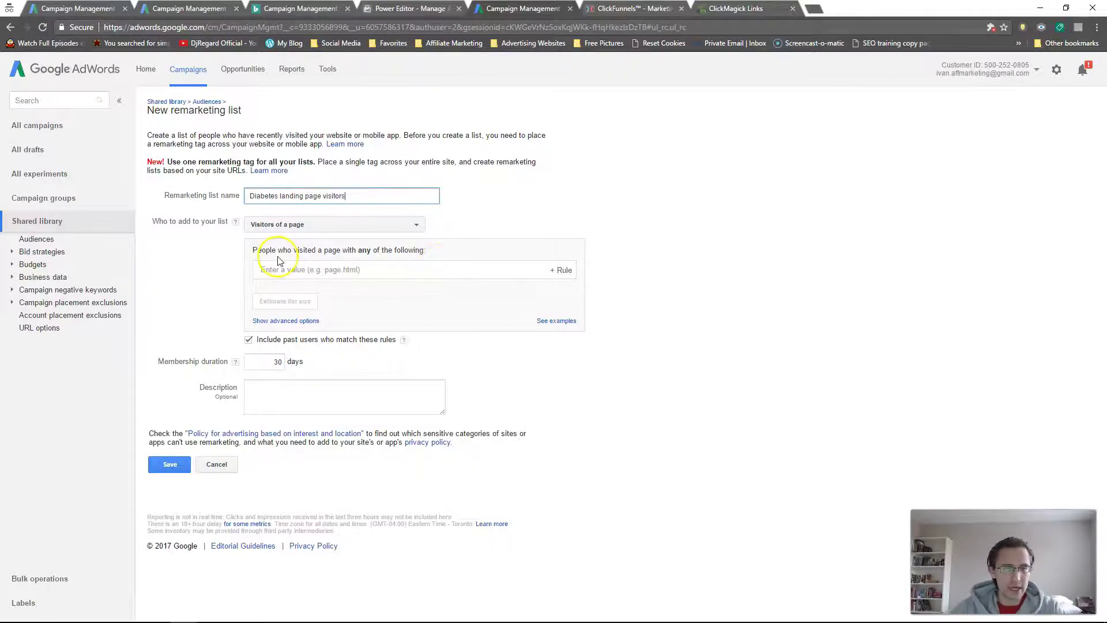
left_click(282, 225)
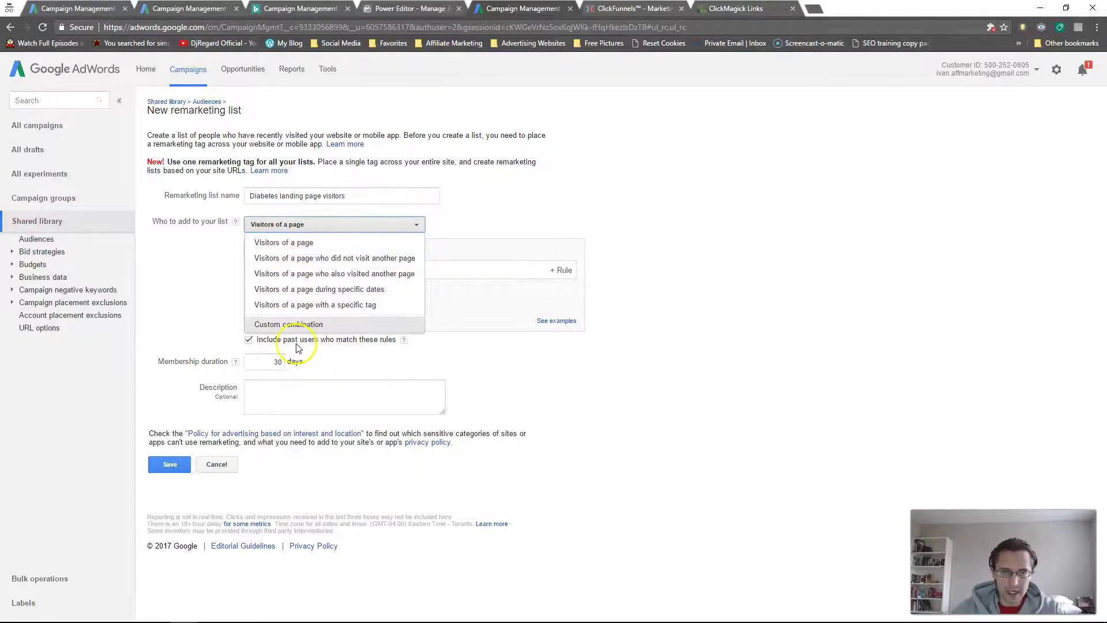
left_click(299, 245)
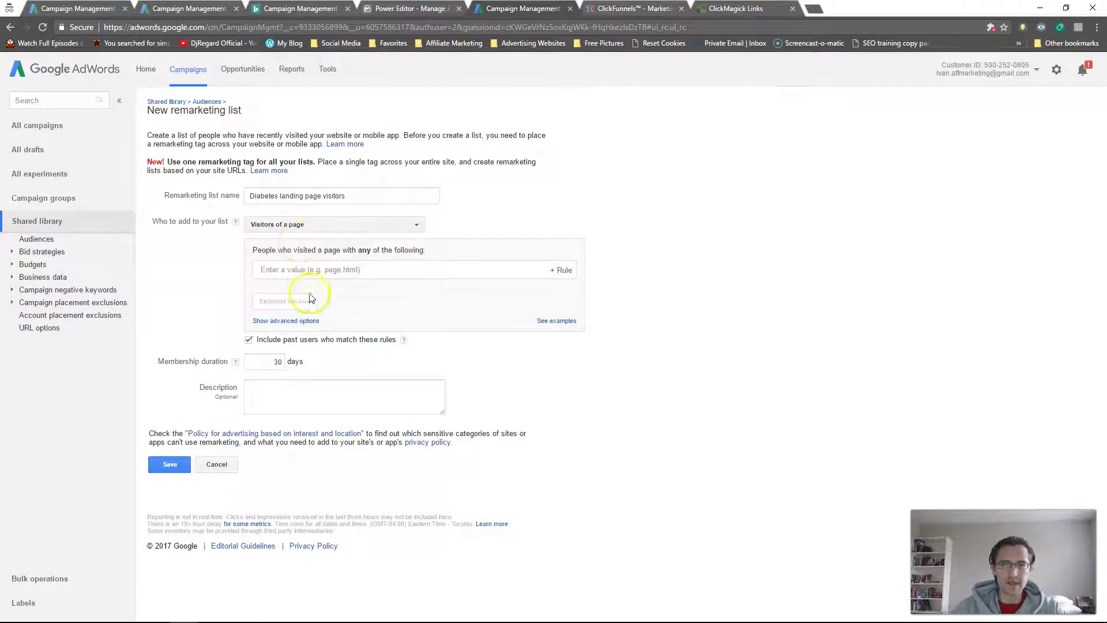
Step: Switch to ClickMagick and copy marketingsuccess.site/homepage from the Diabetes link's primary URL
left_click(309, 270)
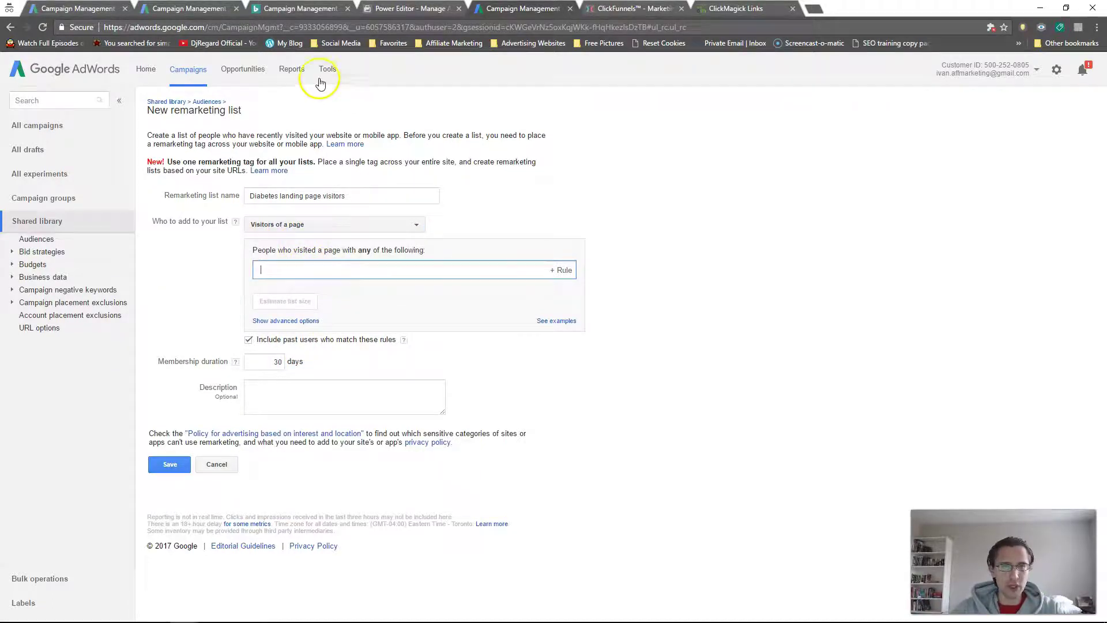
left_click(728, 9)
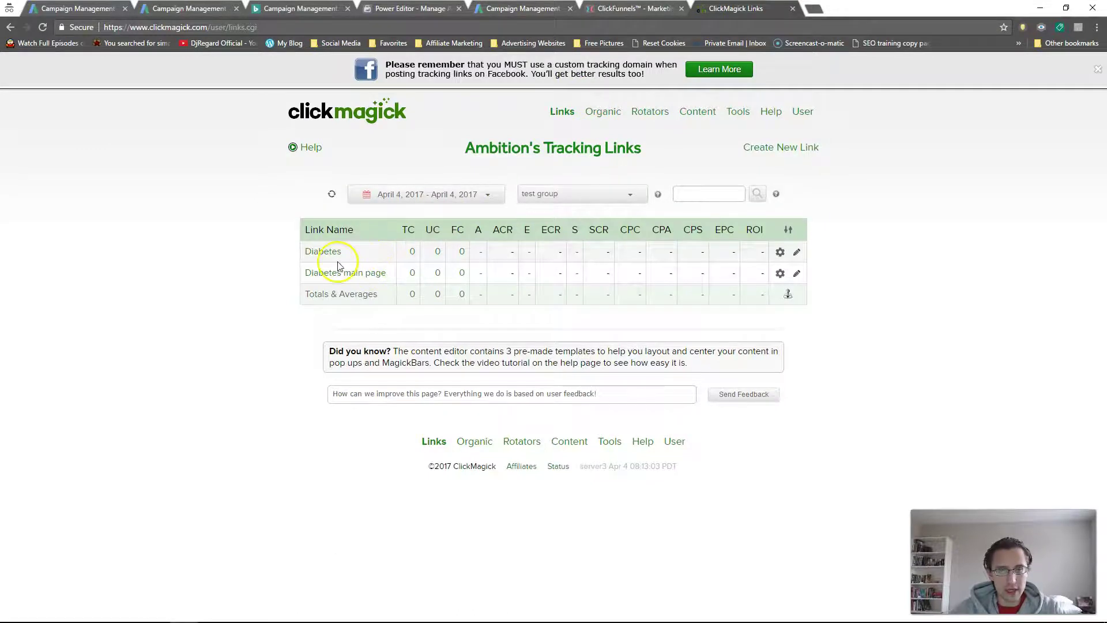
left_click(324, 252)
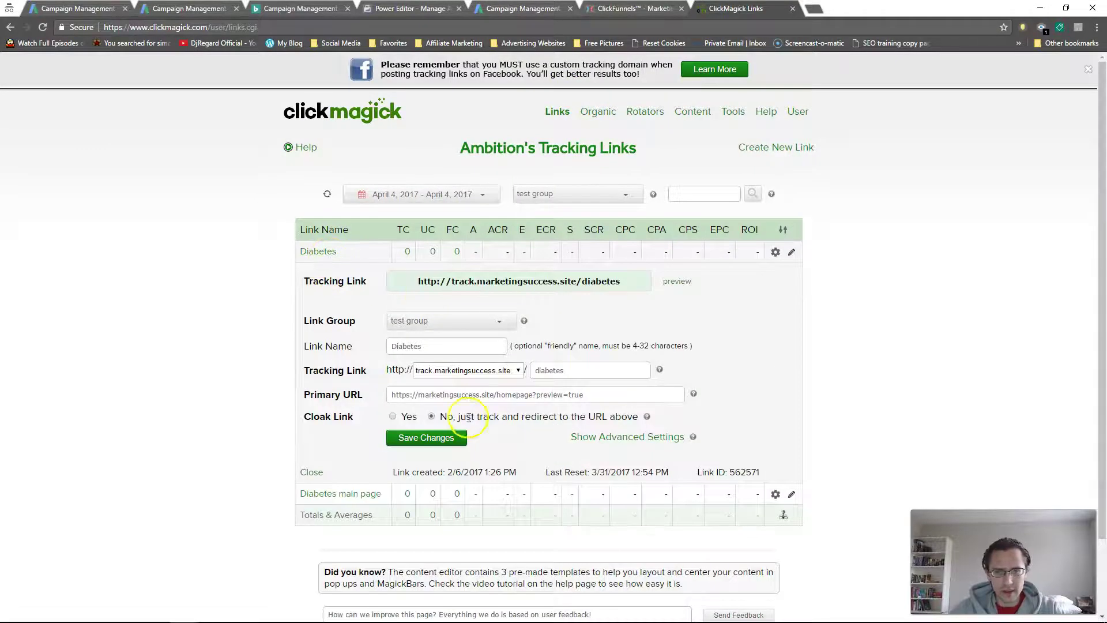
left_click(461, 395)
left_click_drag(420, 395, 533, 395)
key("ctrl+c")
Step: Switch back to AdWords, add the rule "URL contains marketingsuccess.site/homepage", and estimate the list size
left_click(513, 10)
left_click(321, 271)
key("ctrl+v")
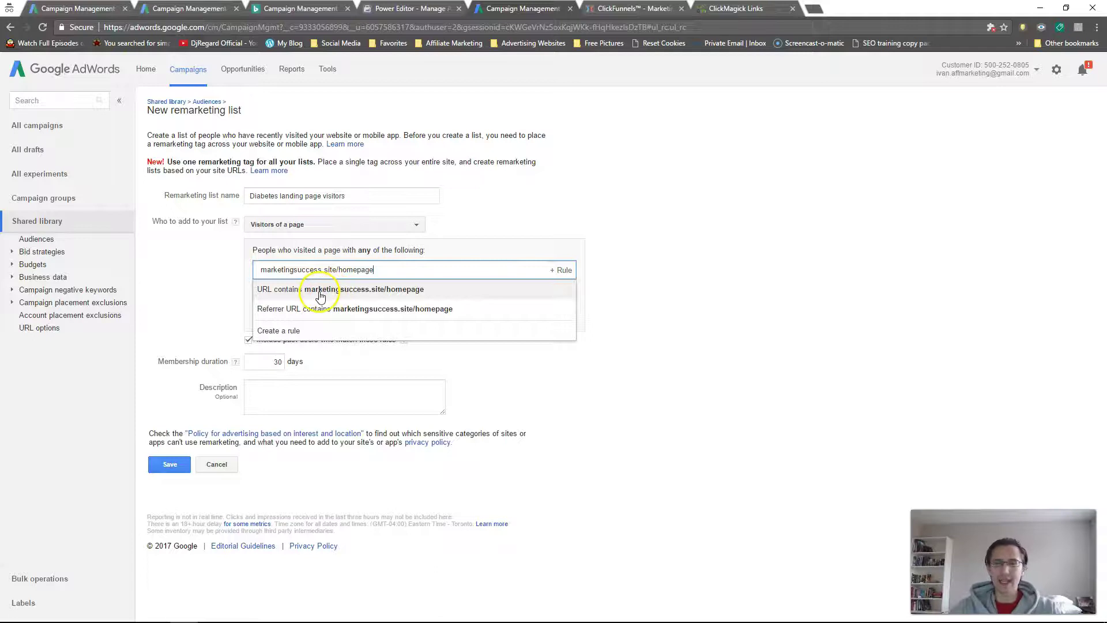
left_click(321, 293)
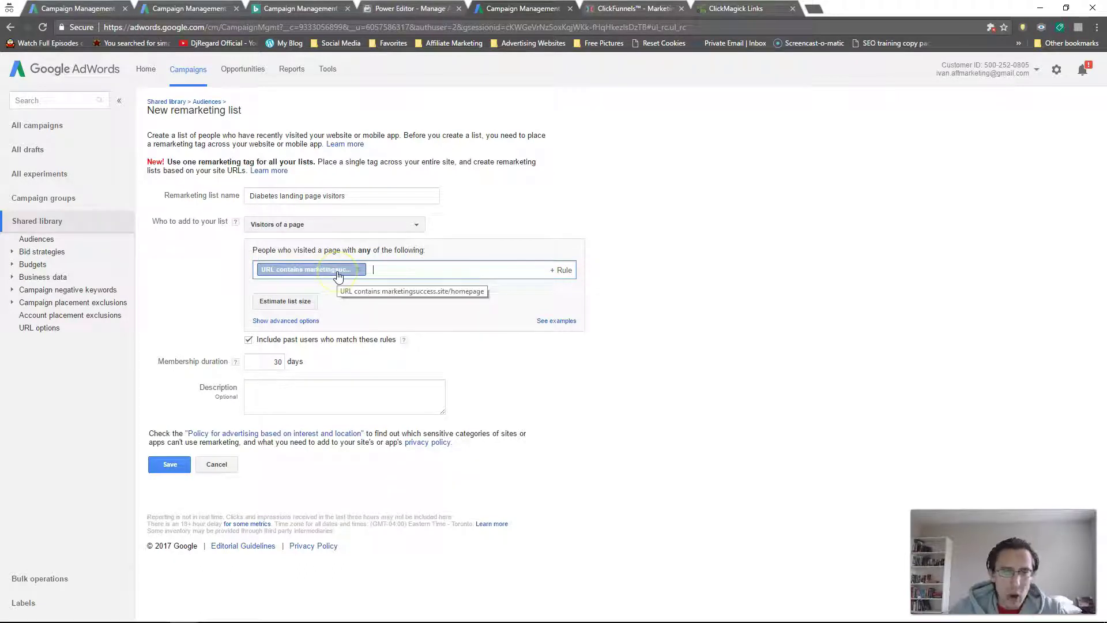
left_click(299, 303)
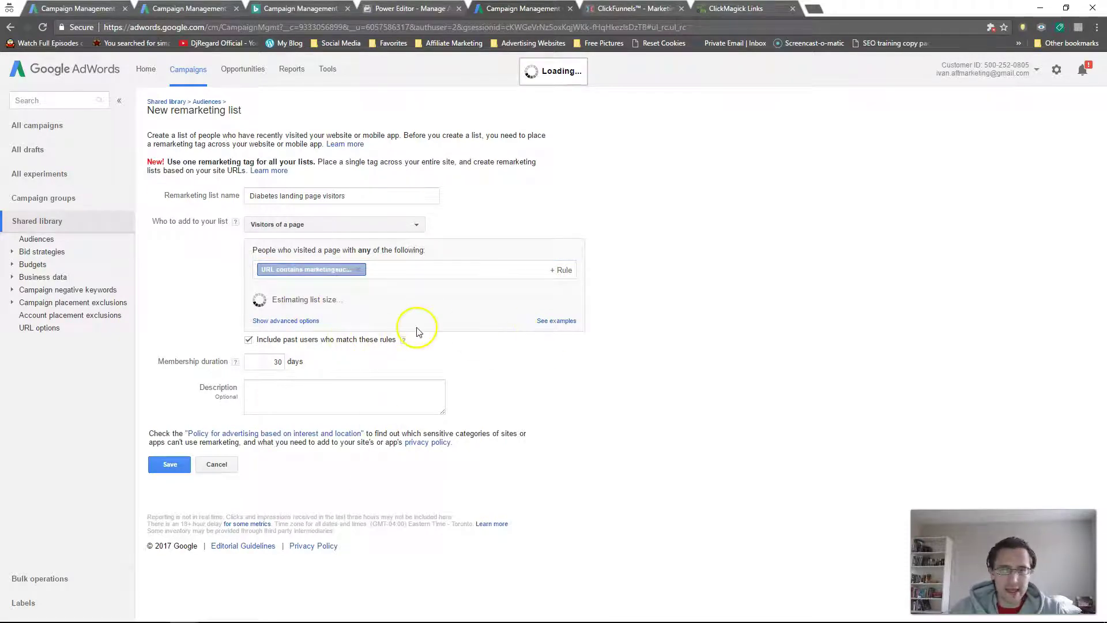
left_click(272, 403)
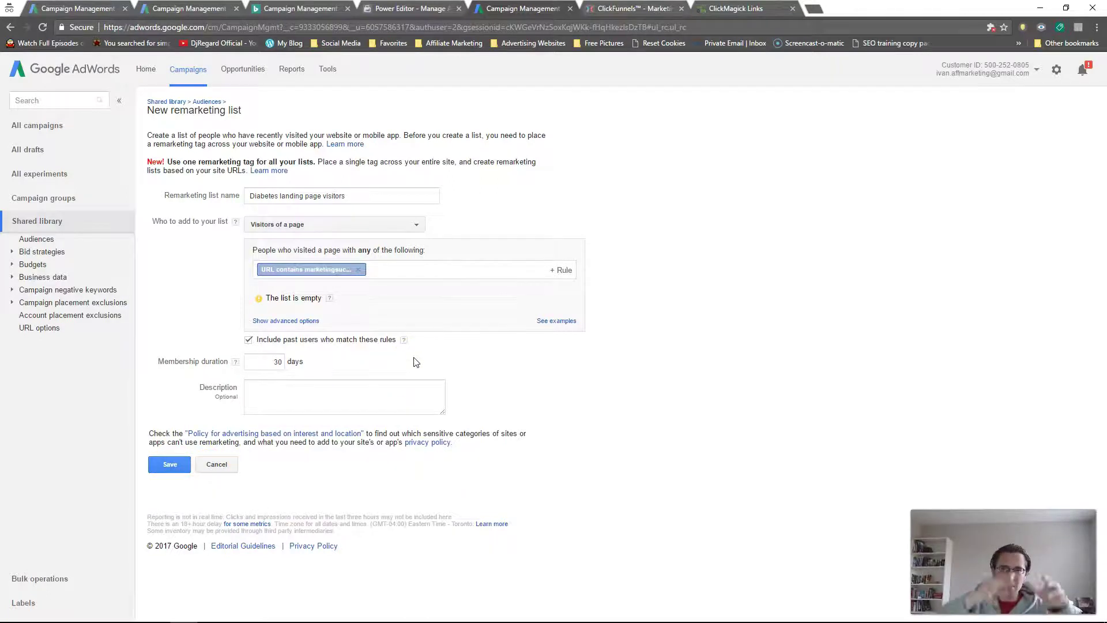
Step: Target visitors of a page who did not visit another page, with "URL contains marketingsuccess.site/homepage" as the visited page rule
left_click(407, 223)
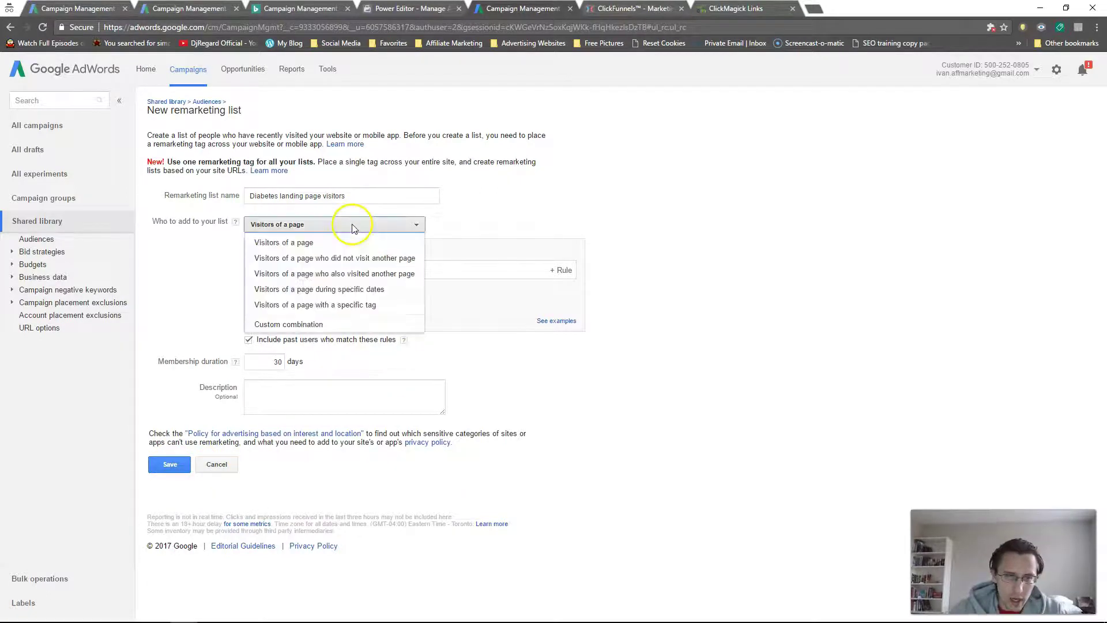
left_click(333, 259)
left_click(342, 282)
key("ctrl+v")
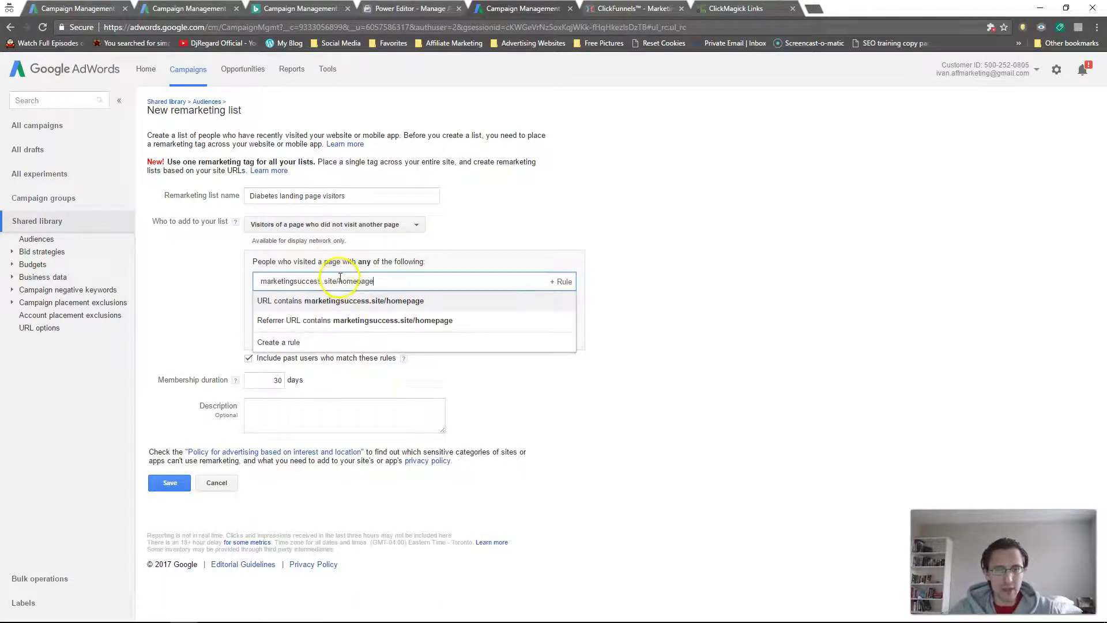
left_click(321, 300)
left_click(315, 325)
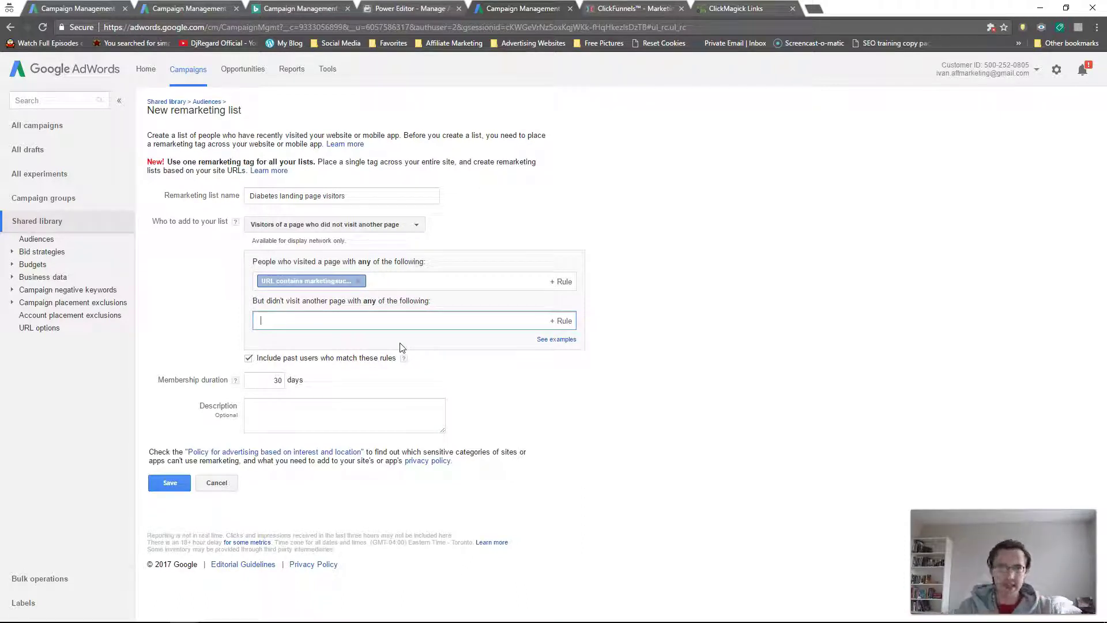
Step: Change who to add to the list to "Visitors of a page who also visited another page" and examine both page conditions
left_click(361, 225)
left_click(334, 271)
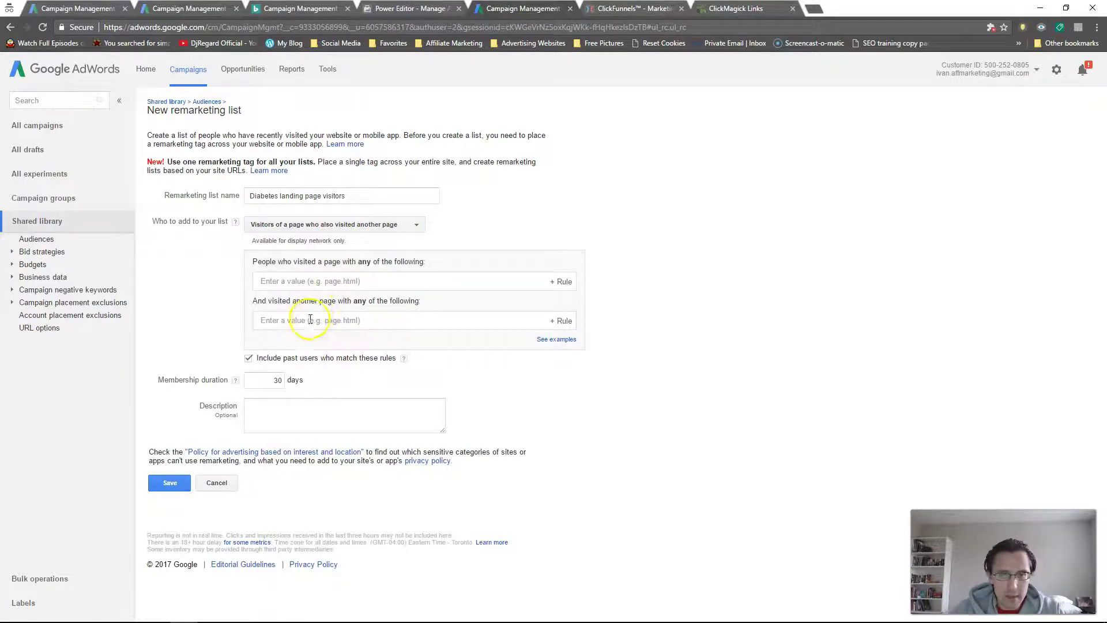
left_click(321, 281)
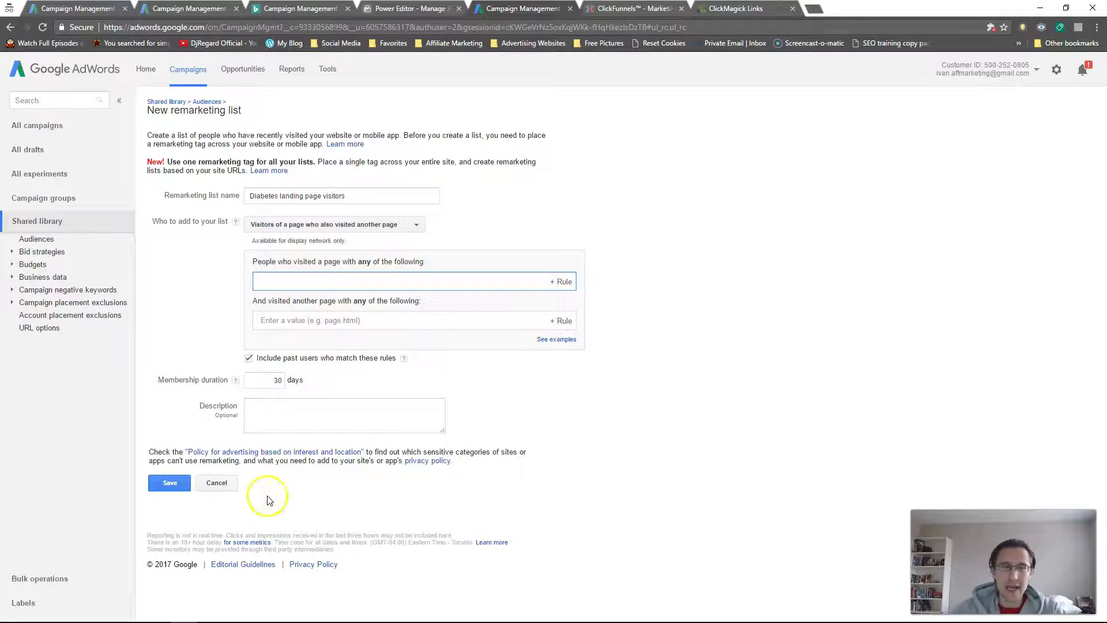
left_click(287, 318)
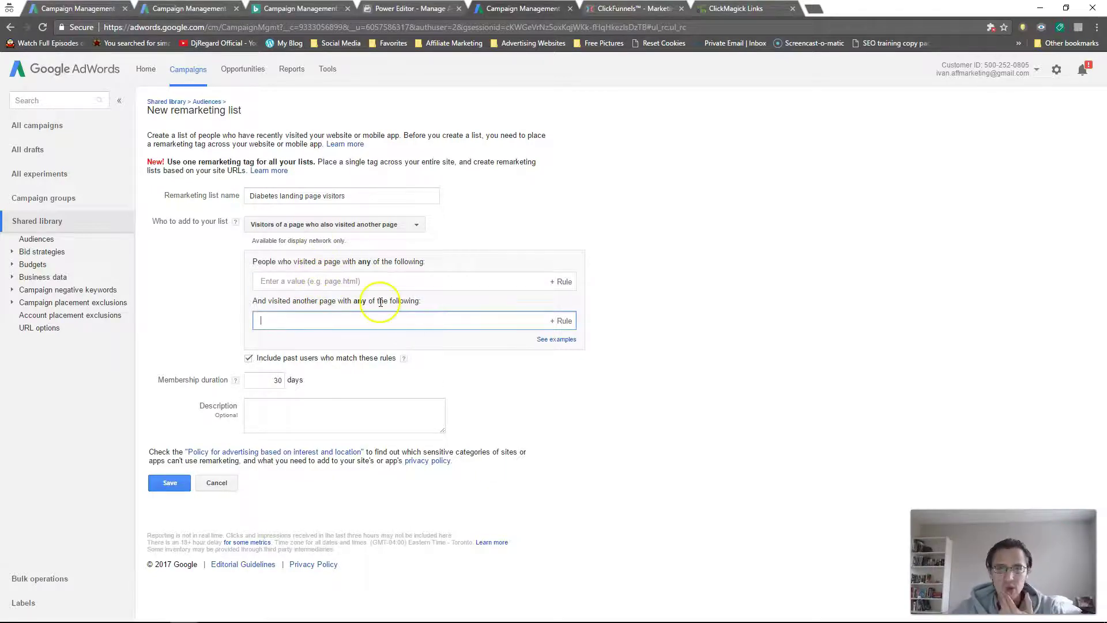
Step: Try the "contains", "equals" and "starts with" URL conditions in a rule for the other visited page, and discard the rule
left_click(557, 324)
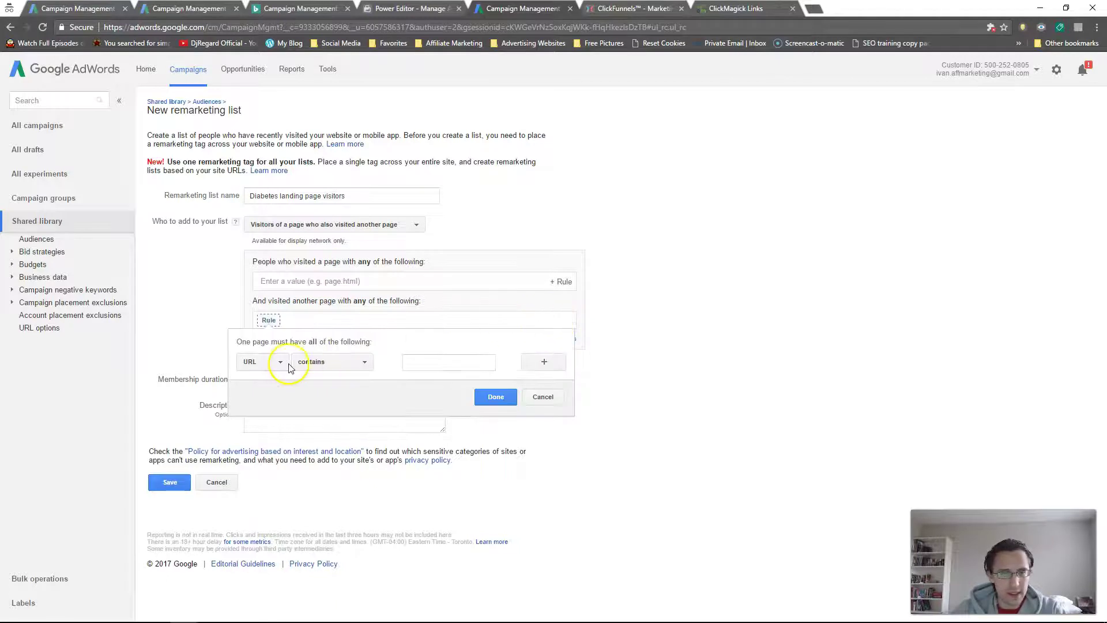
left_click(352, 362)
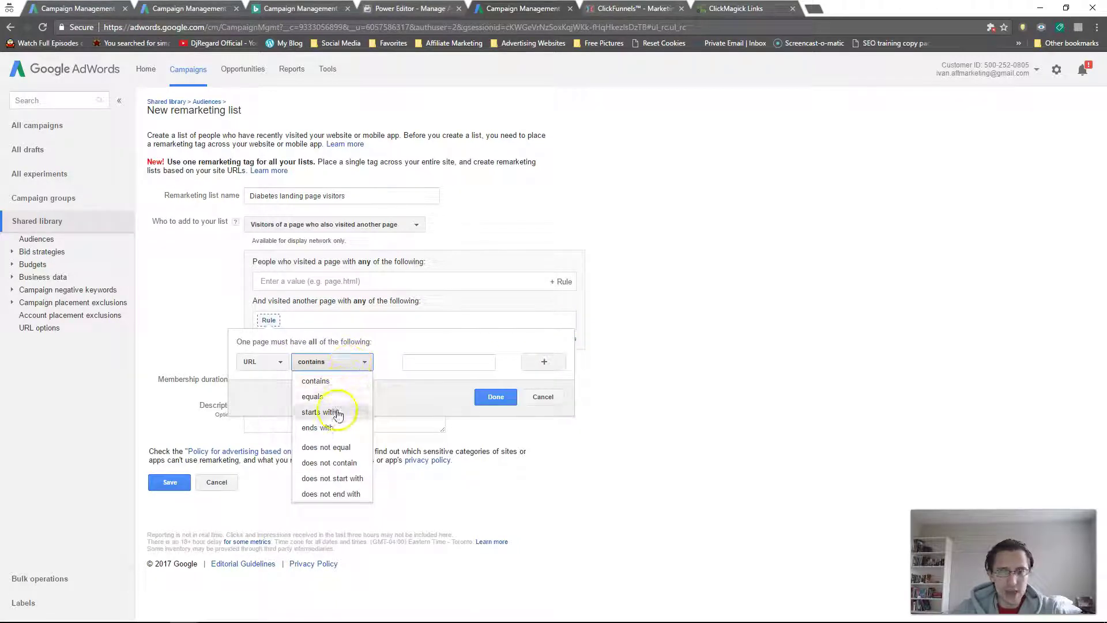
left_click(316, 380)
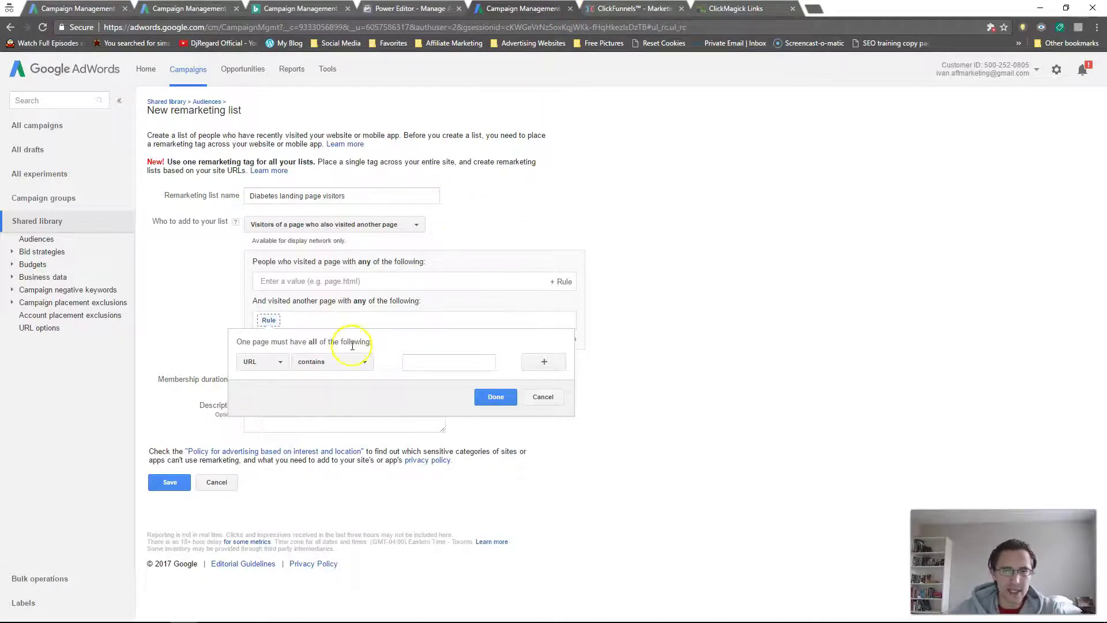
left_click(333, 362)
left_click(328, 396)
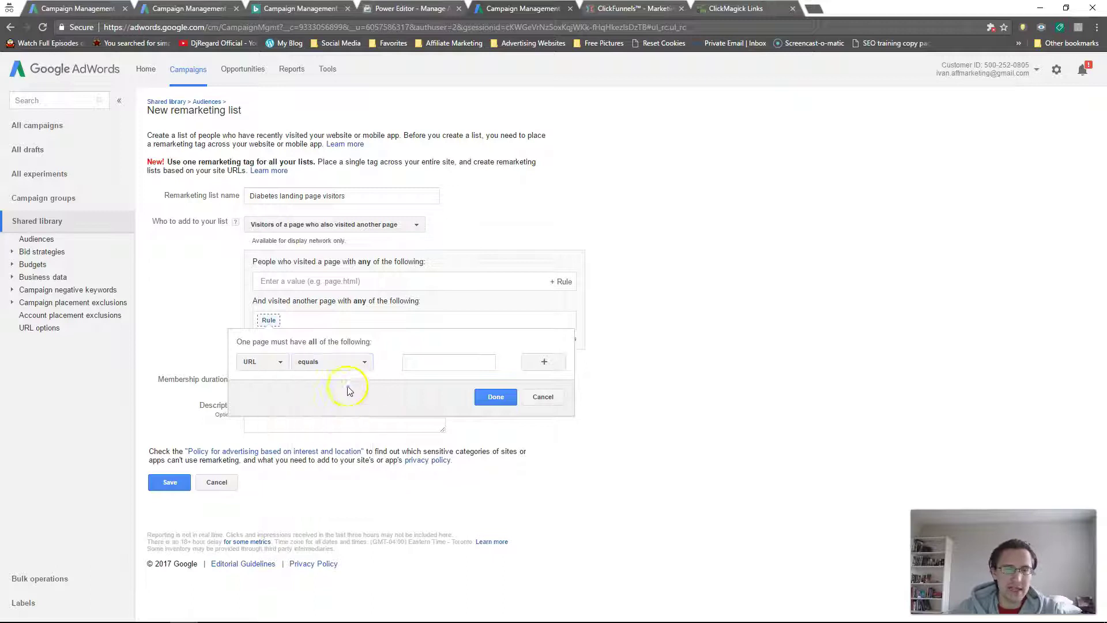
left_click(342, 364)
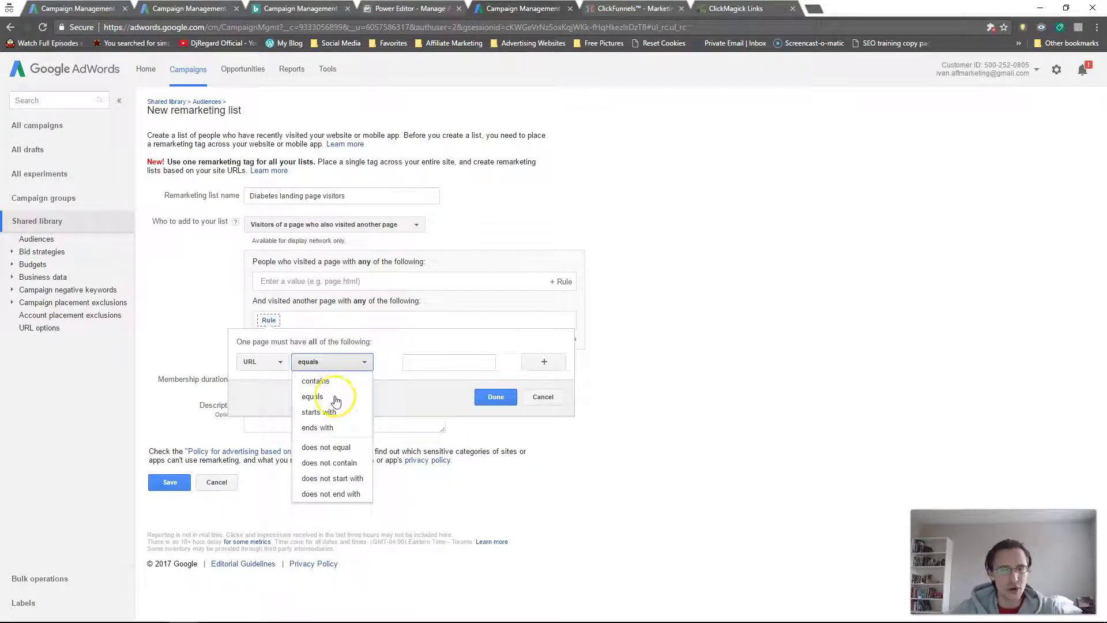
left_click(338, 414)
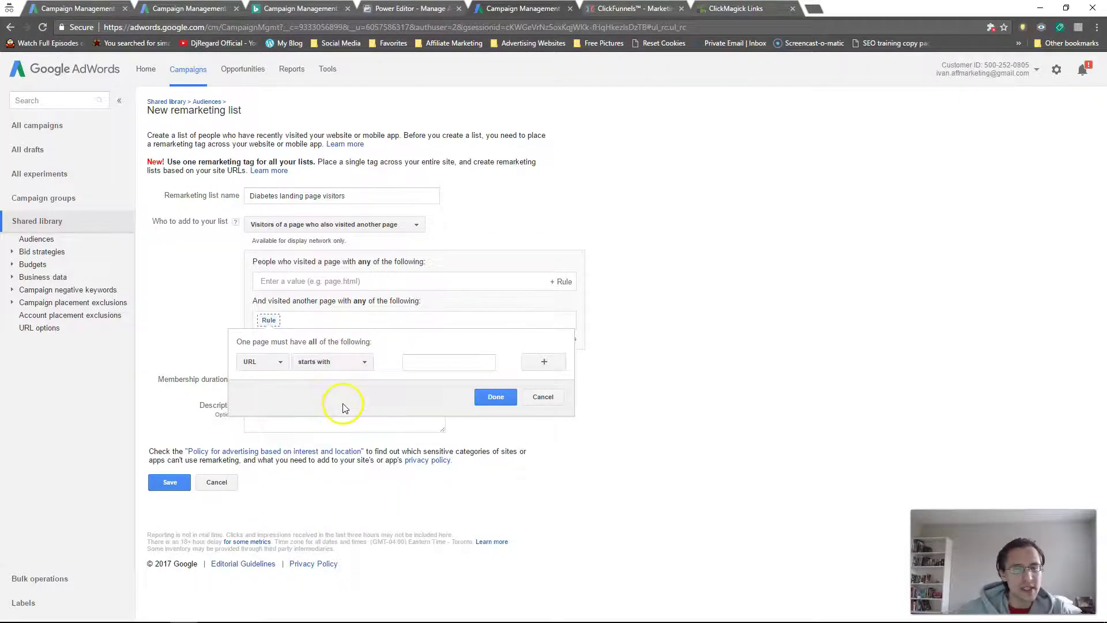
left_click(338, 363)
left_click(318, 382)
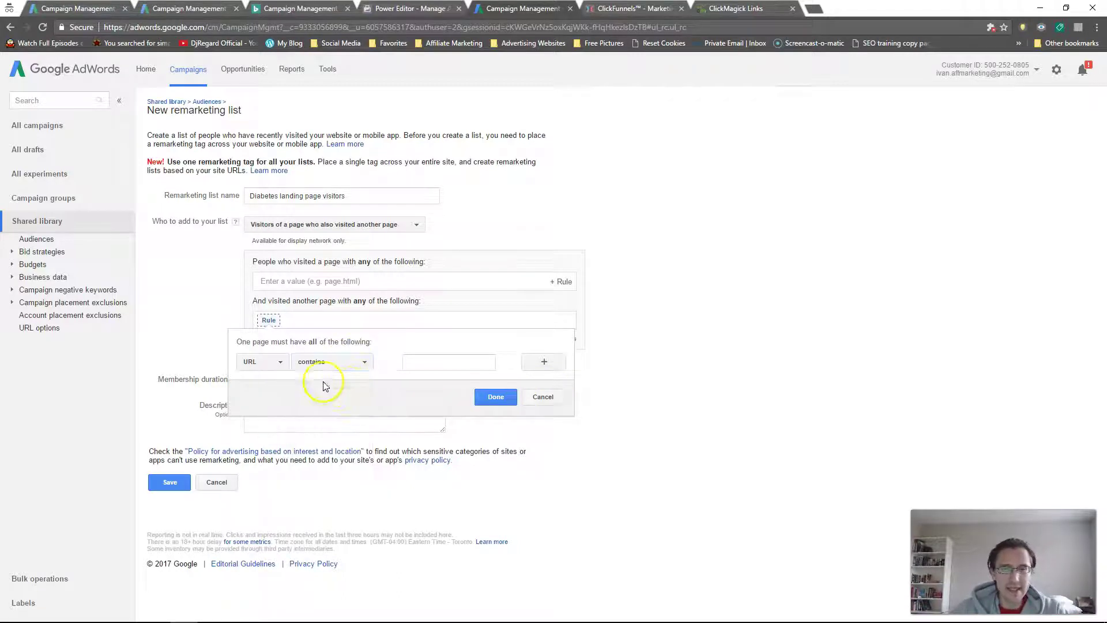
left_click(551, 401)
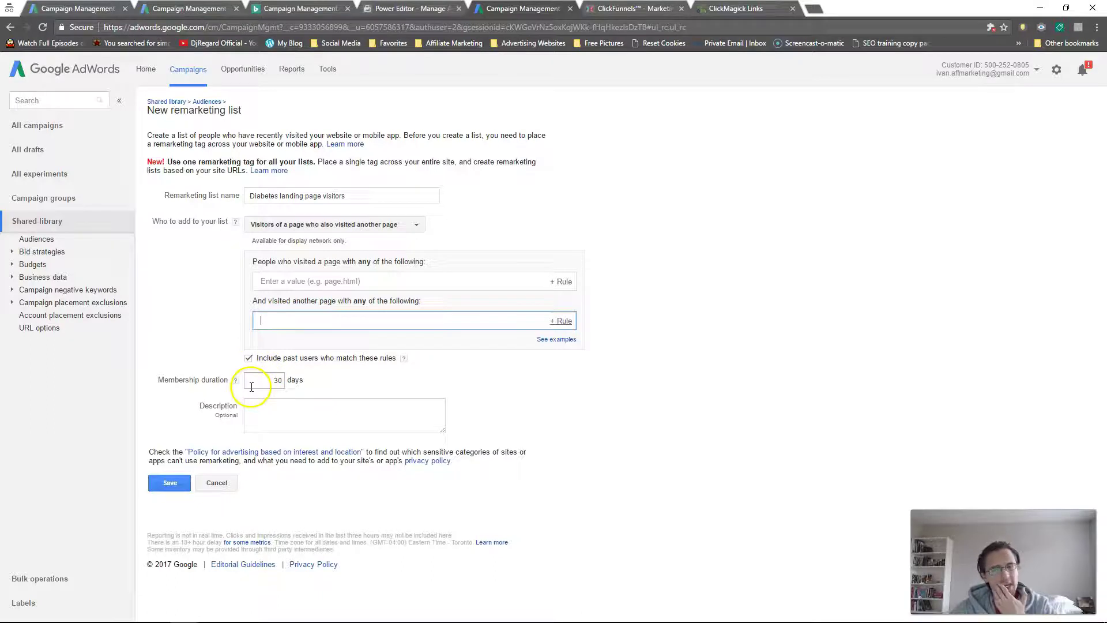
Step: Try membership durations of 180 and 540 days for the remarketing list
left_click_drag(258, 383, 279, 380)
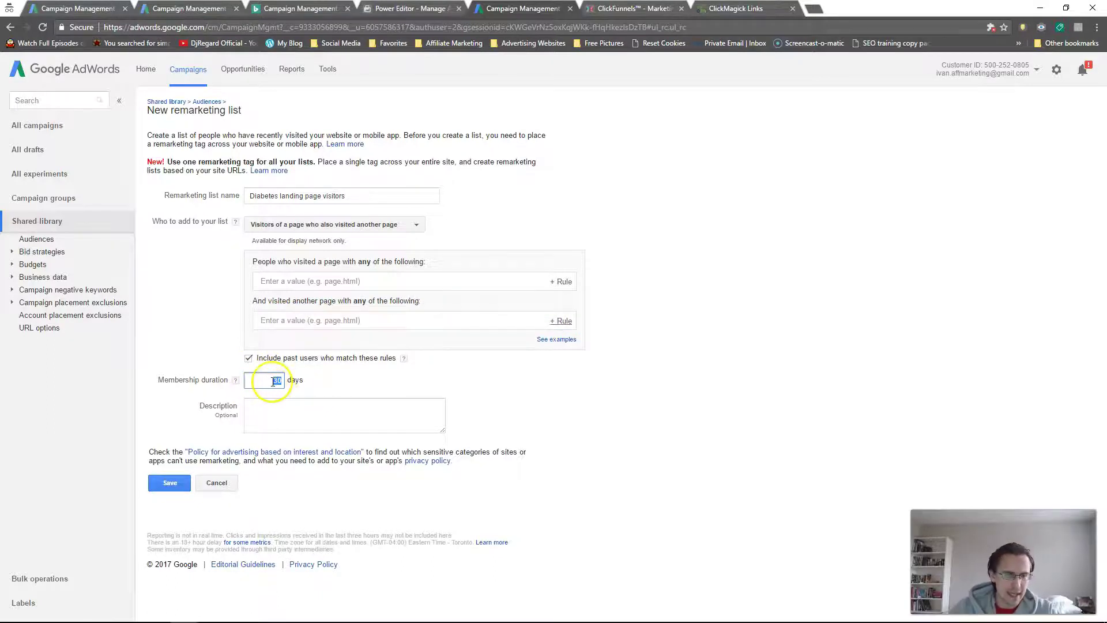
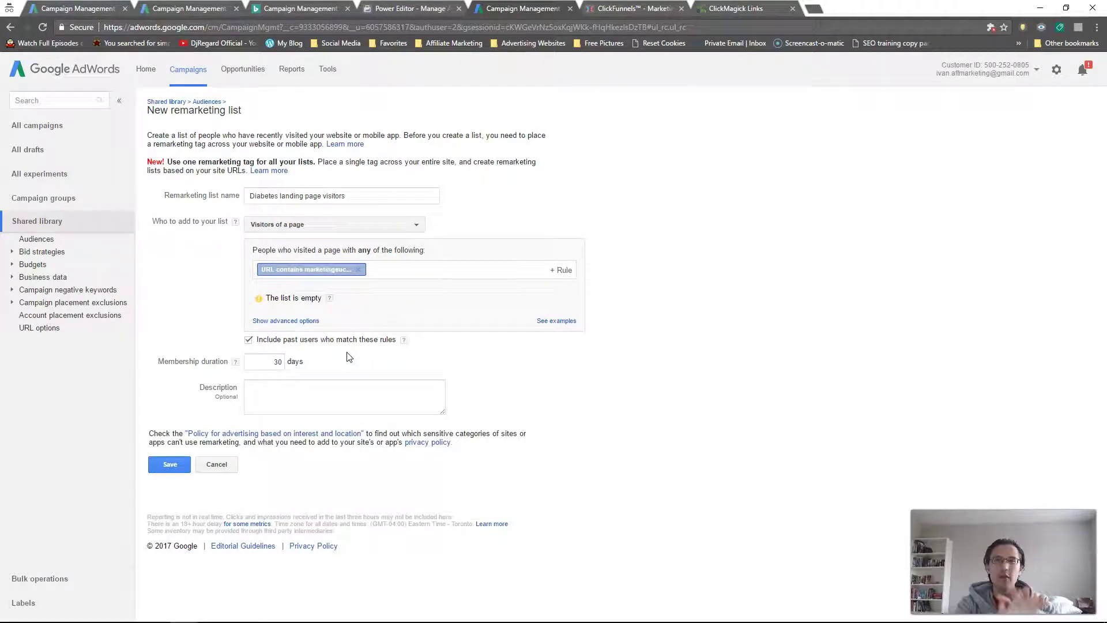
double_click(287, 363)
left_click(268, 364)
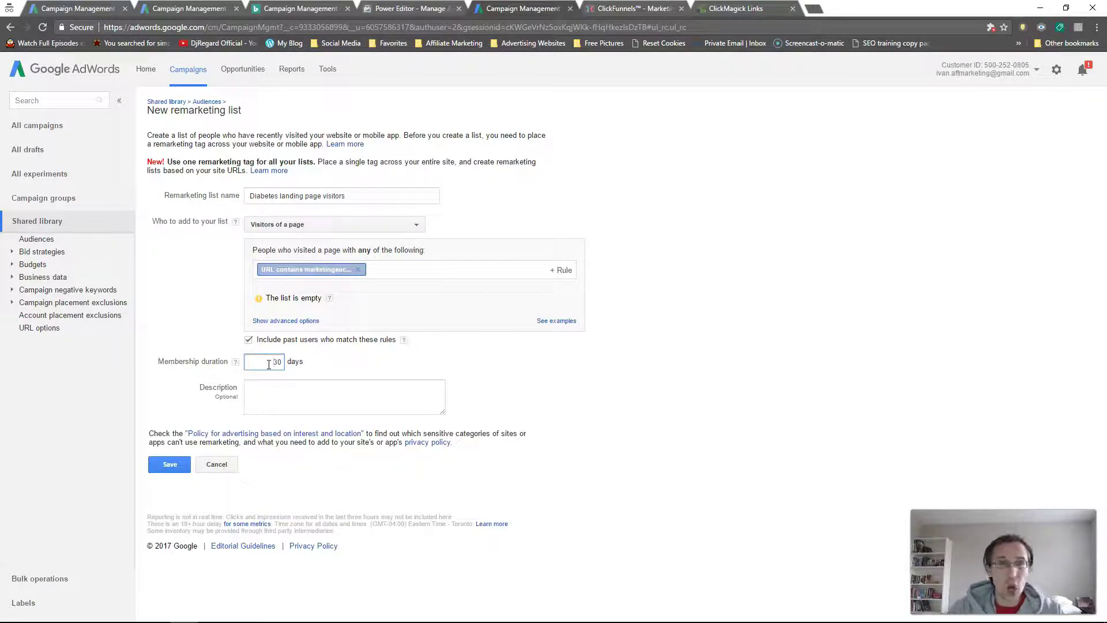
double_click(286, 362)
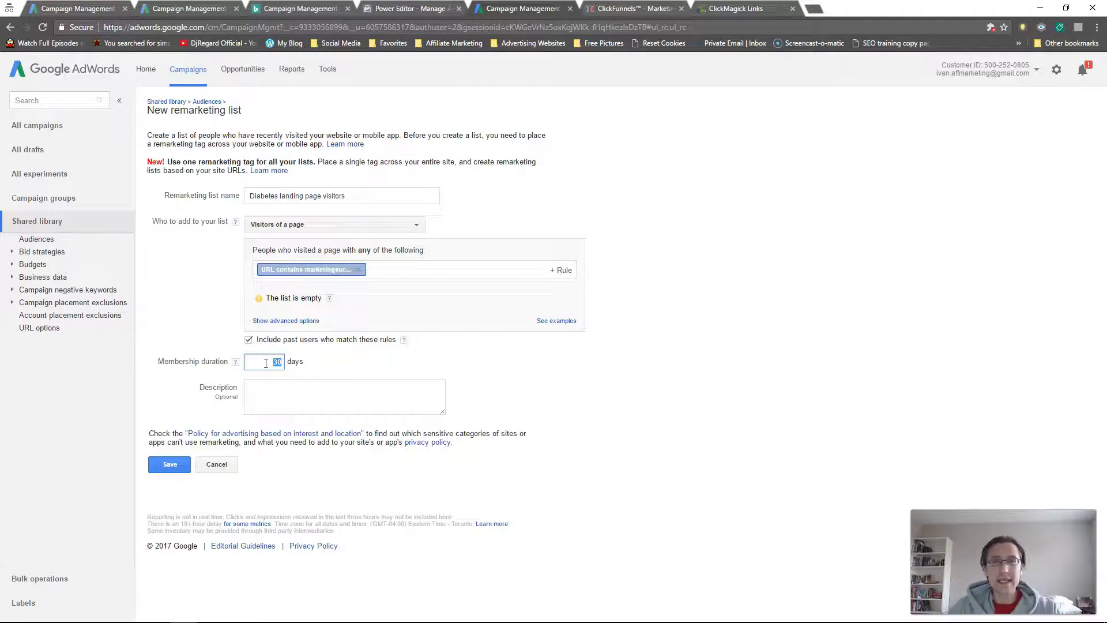
left_click(265, 363)
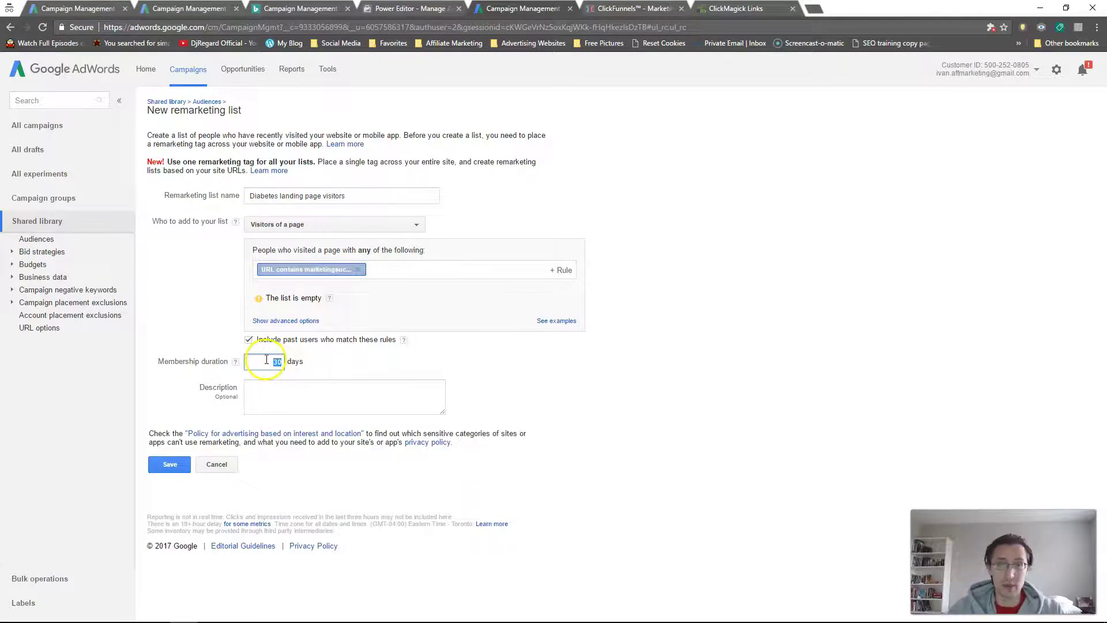
type("180")
left_click_drag(270, 362, 312, 365)
type("540")
left_click(315, 366)
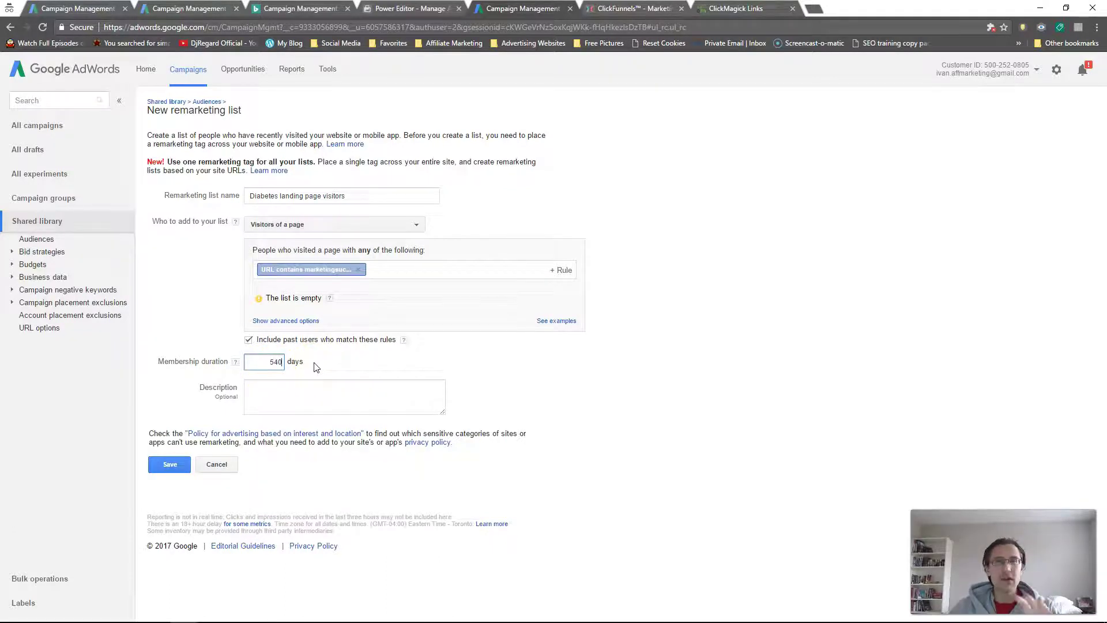
left_click(297, 364)
left_click(288, 362)
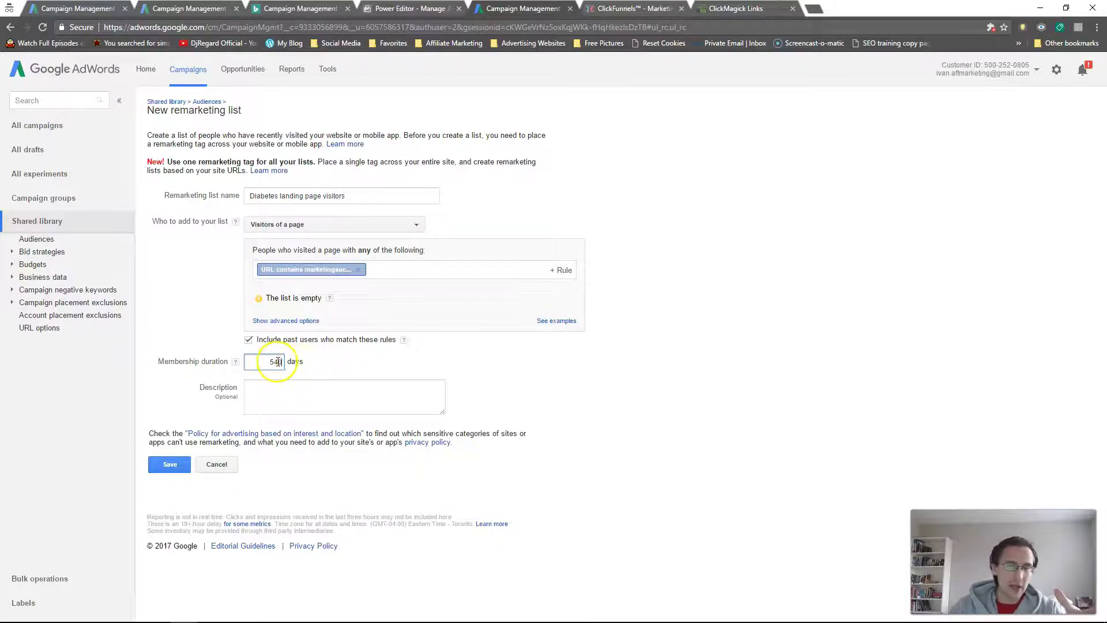
left_click_drag(269, 362, 301, 363)
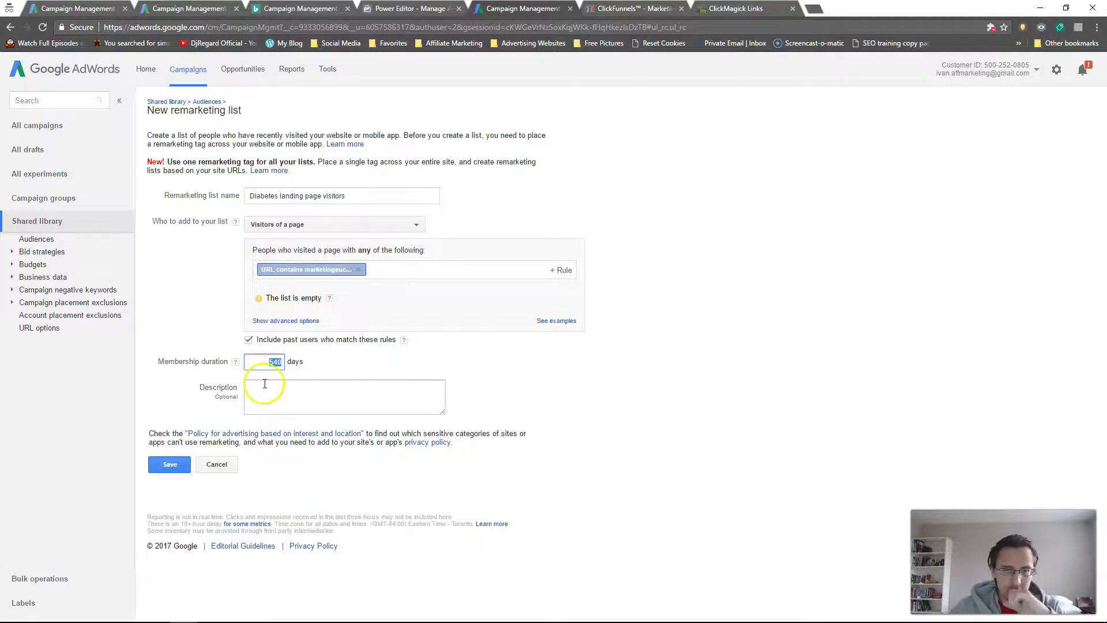
left_click(338, 386)
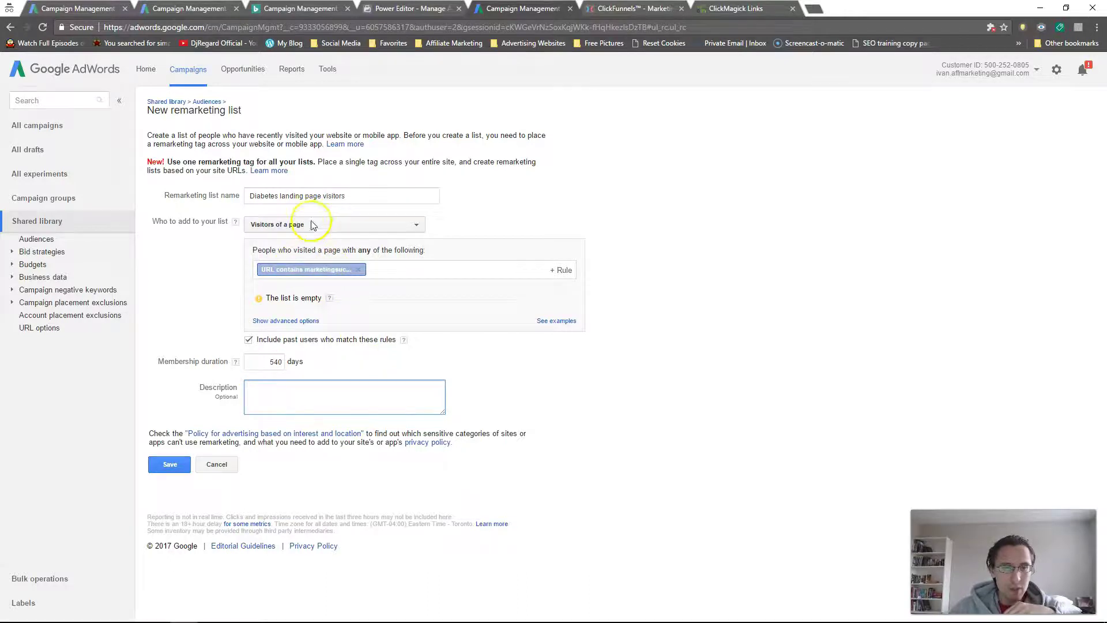
Step: Choose "Visitors of a page" as who to add, set the membership duration to 75 days, and save the remarketing list
left_click(404, 225)
left_click(302, 248)
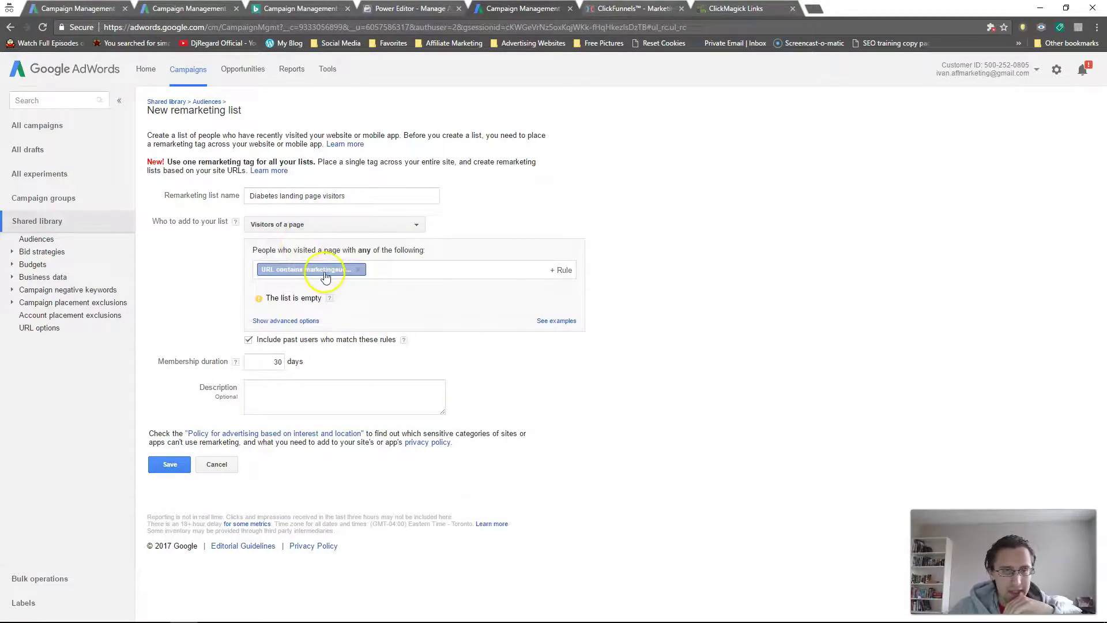
double_click(267, 360)
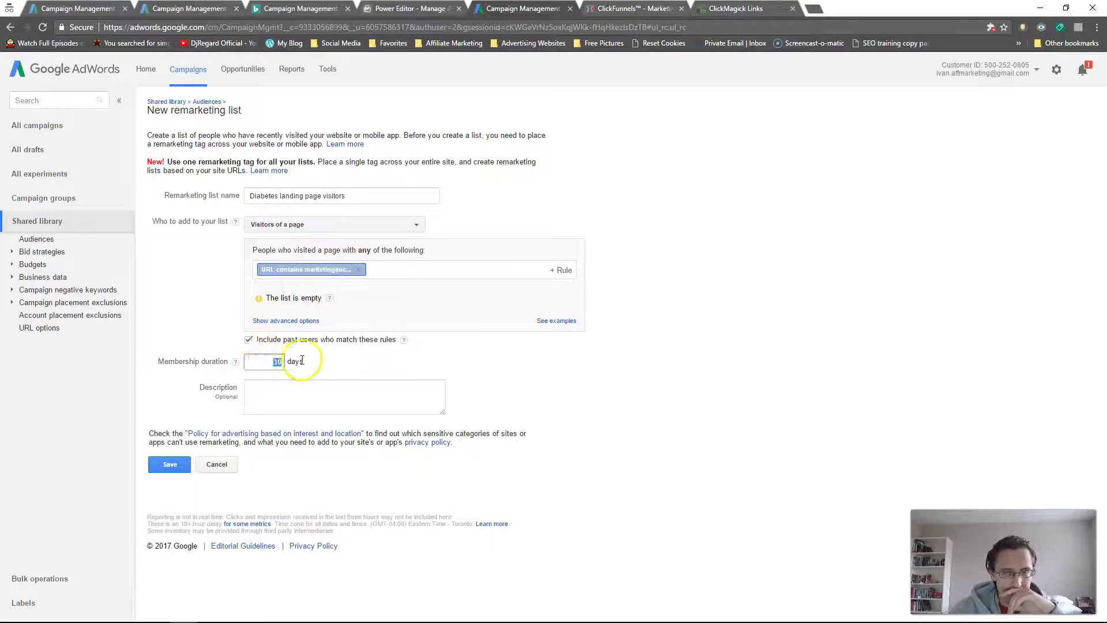
type("75")
left_click(169, 465)
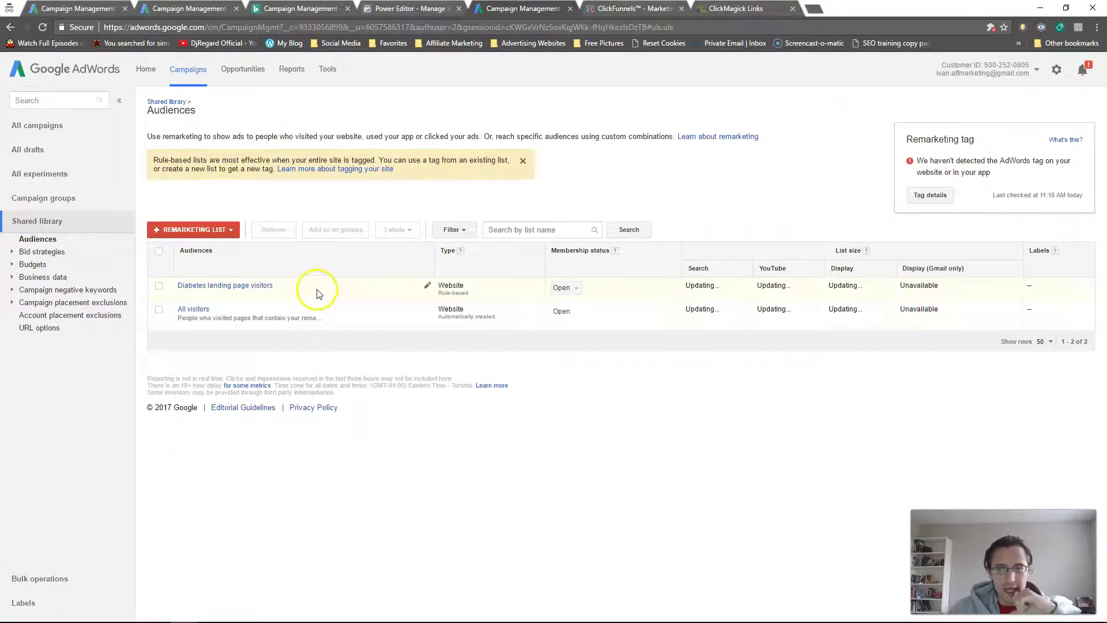
Step: Examine the audiences' membership status options, available list actions, list sizes and the remarketing tag status
left_click(573, 289)
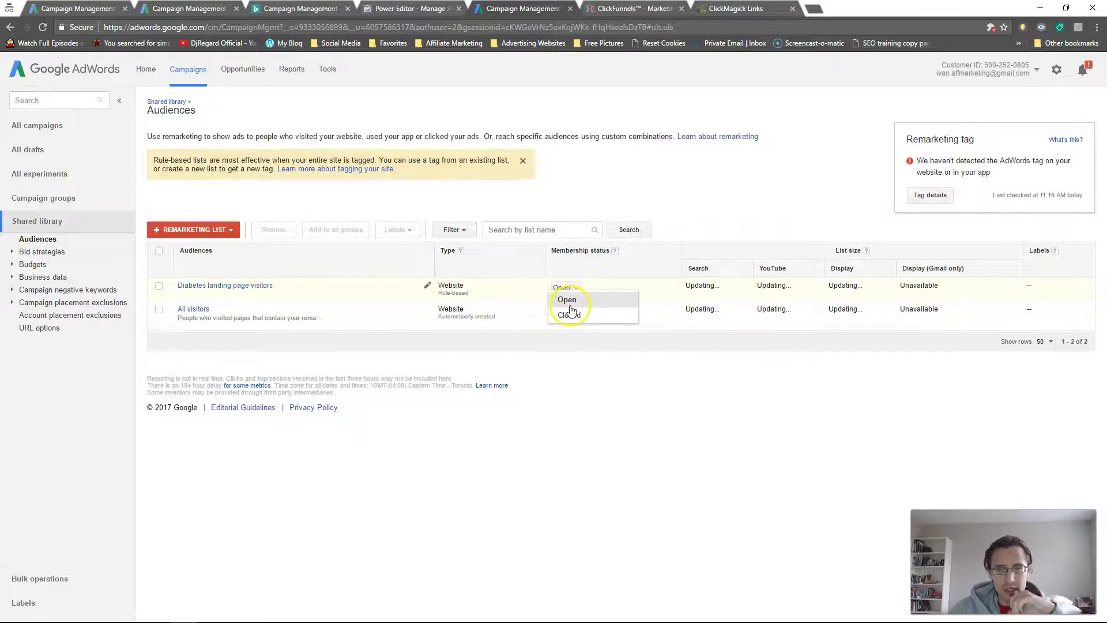
left_click(594, 476)
left_click(159, 286)
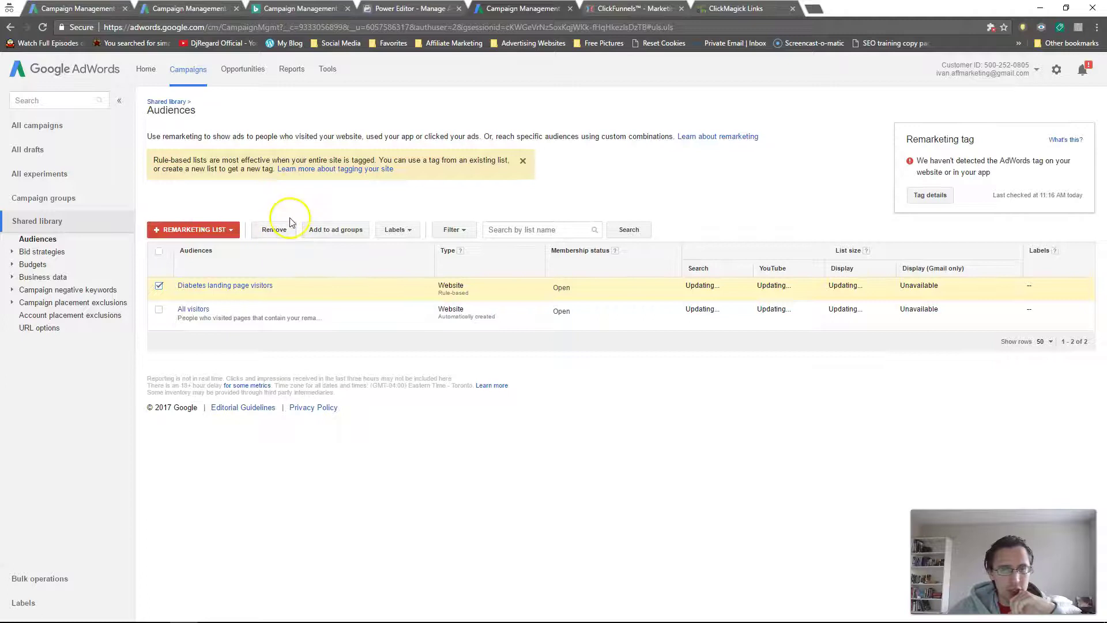
left_click(159, 286)
left_click(160, 310)
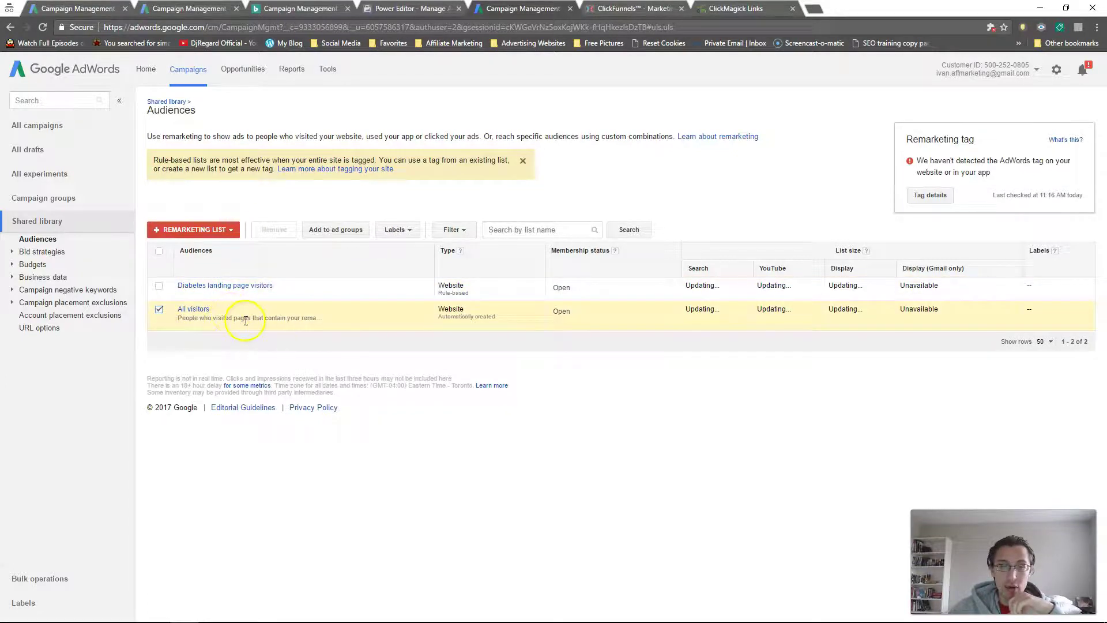
left_click(159, 312)
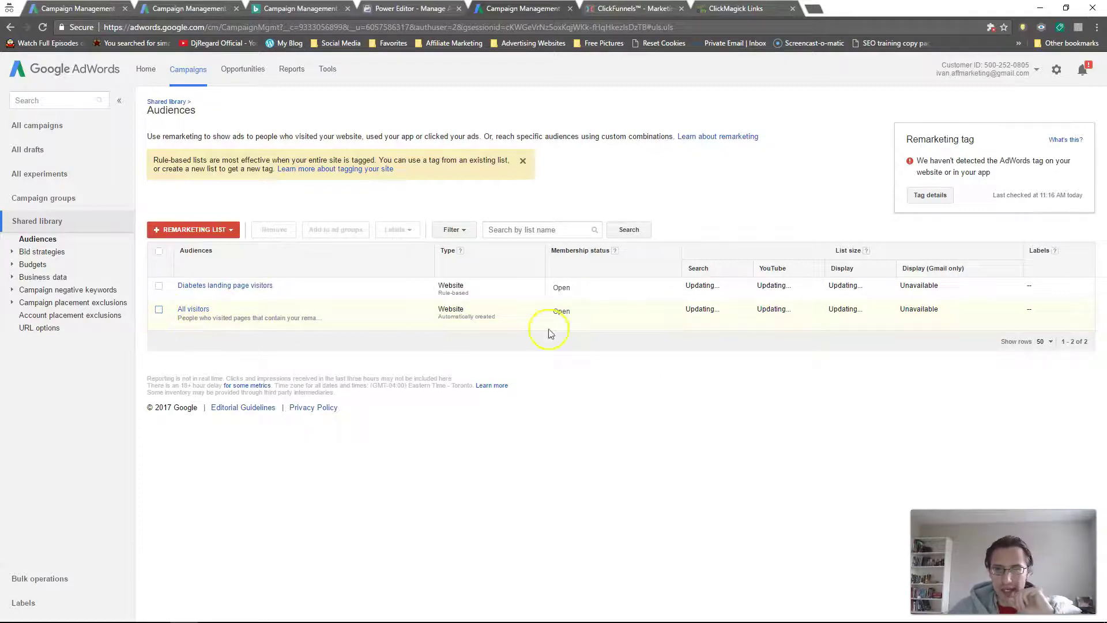
left_click_drag(700, 314, 963, 311)
left_click_drag(700, 285, 917, 285)
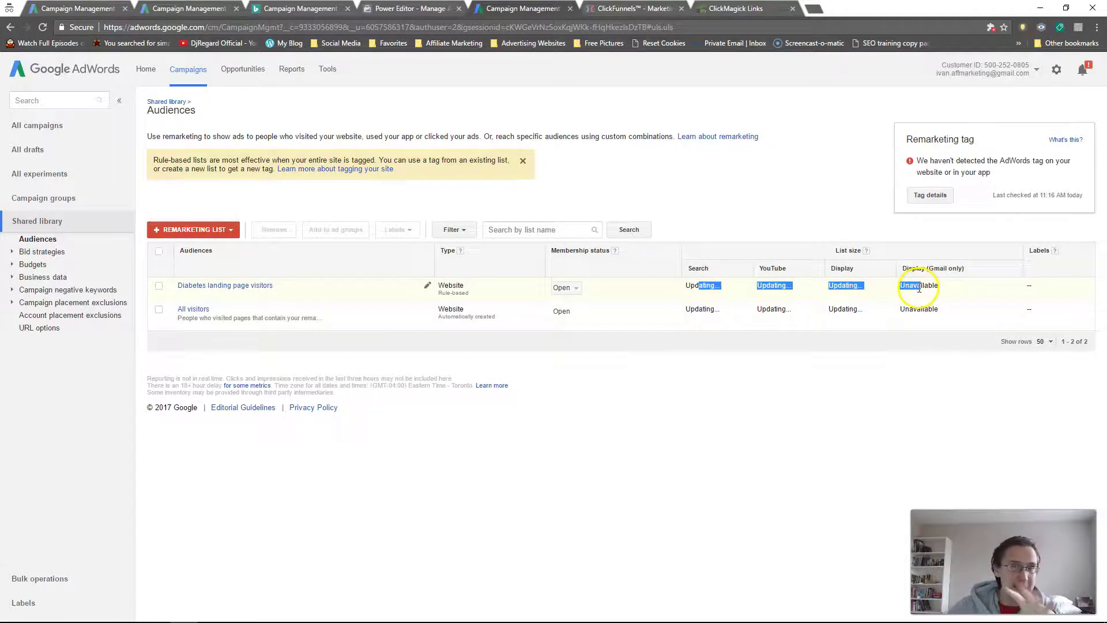
left_click_drag(918, 161, 991, 172)
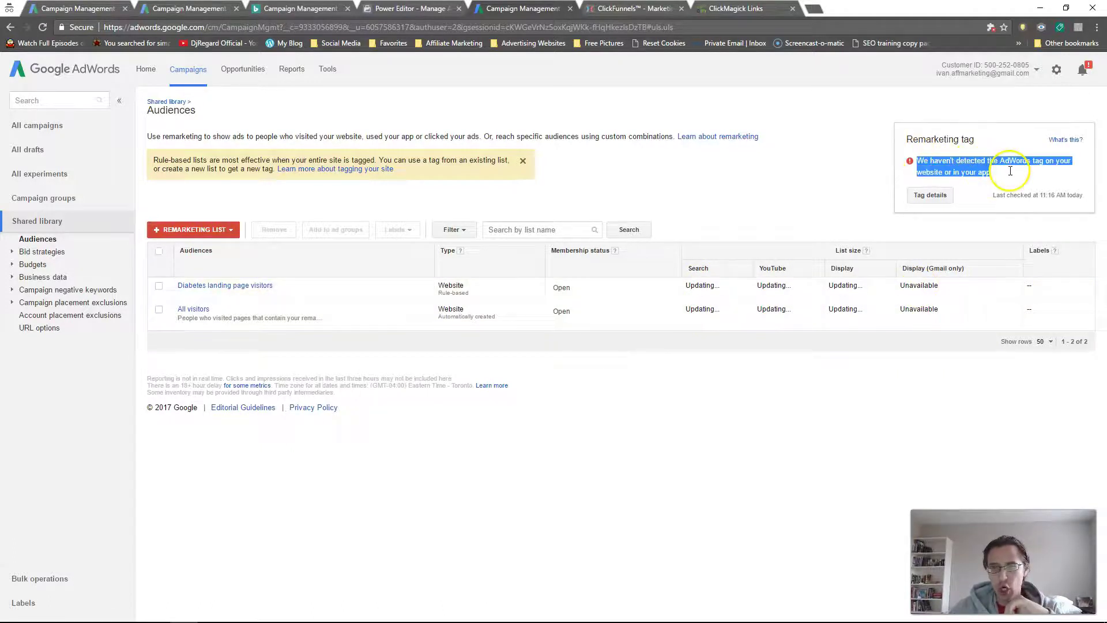
left_click(949, 170)
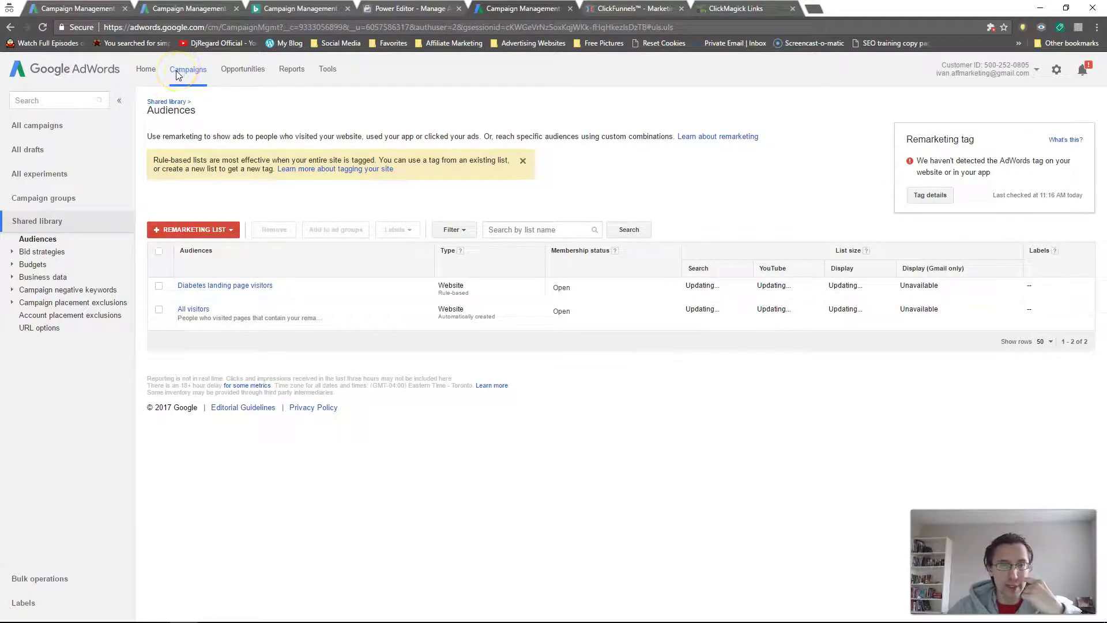
Step: Go to the campaigns overview and show the remarketing audiences for all campaigns
left_click(179, 74)
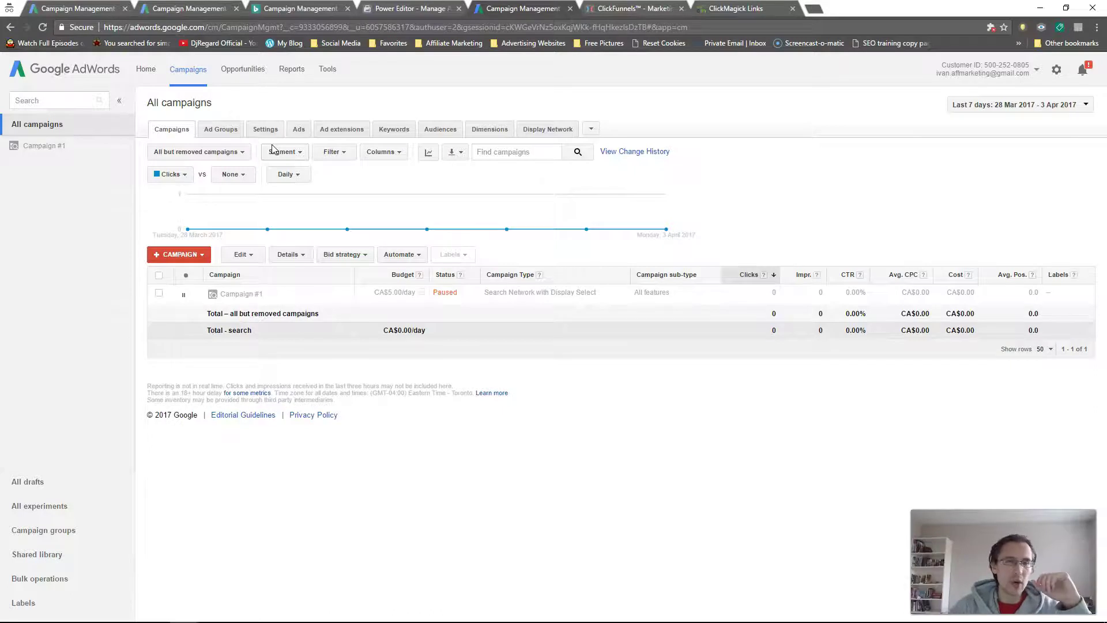
left_click(437, 131)
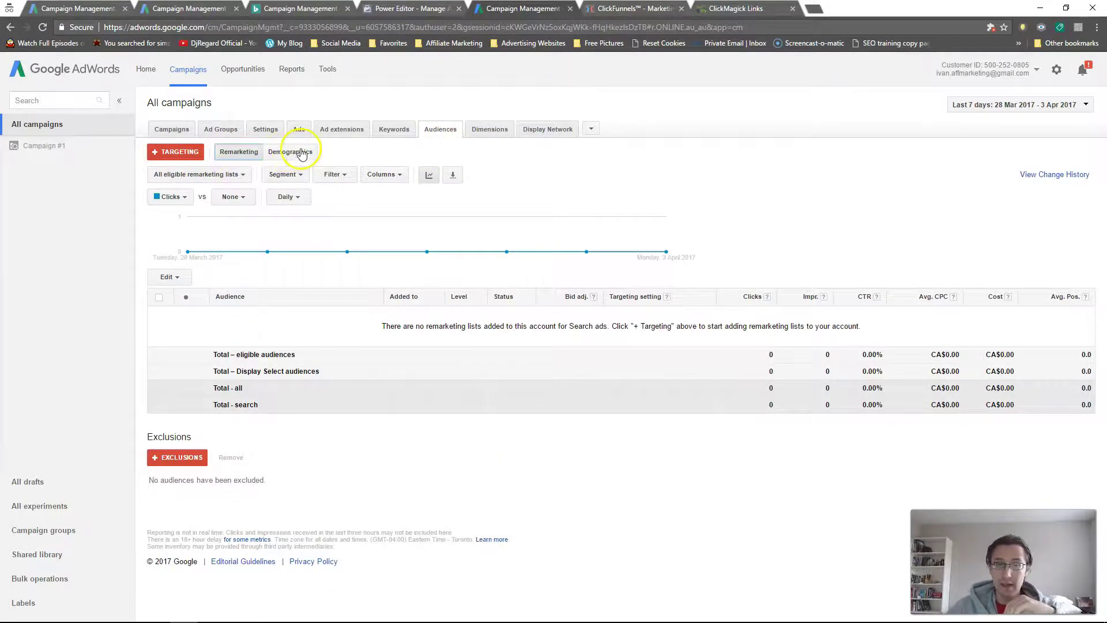
left_click(270, 155)
left_click(239, 152)
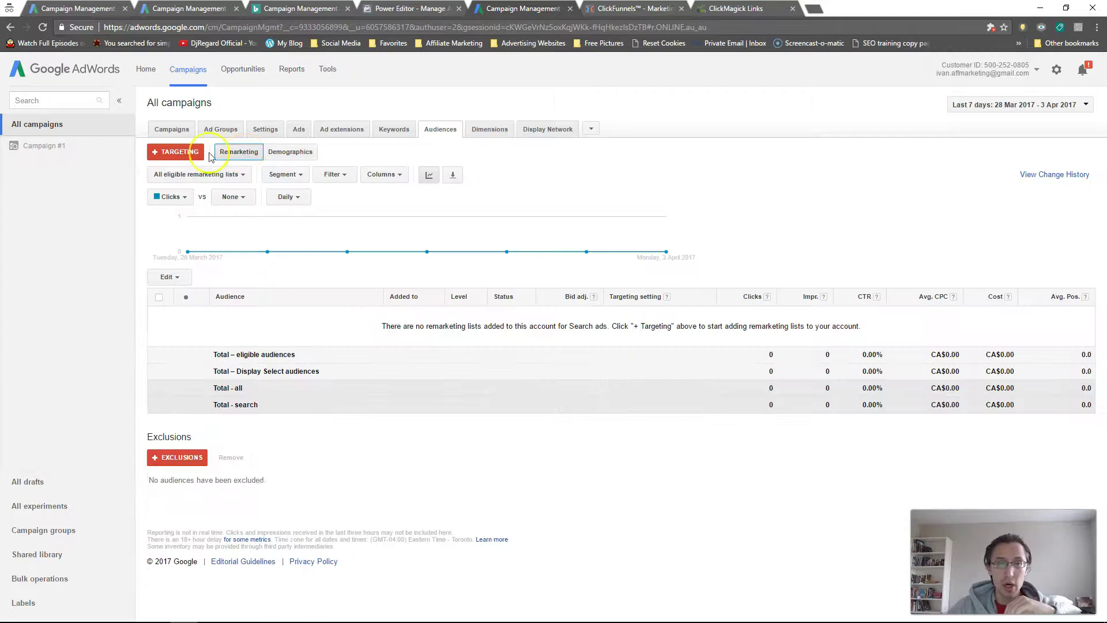
Step: Start new audience targeting at campaign level and select Campaign #1 as its target
left_click(171, 154)
left_click(187, 232)
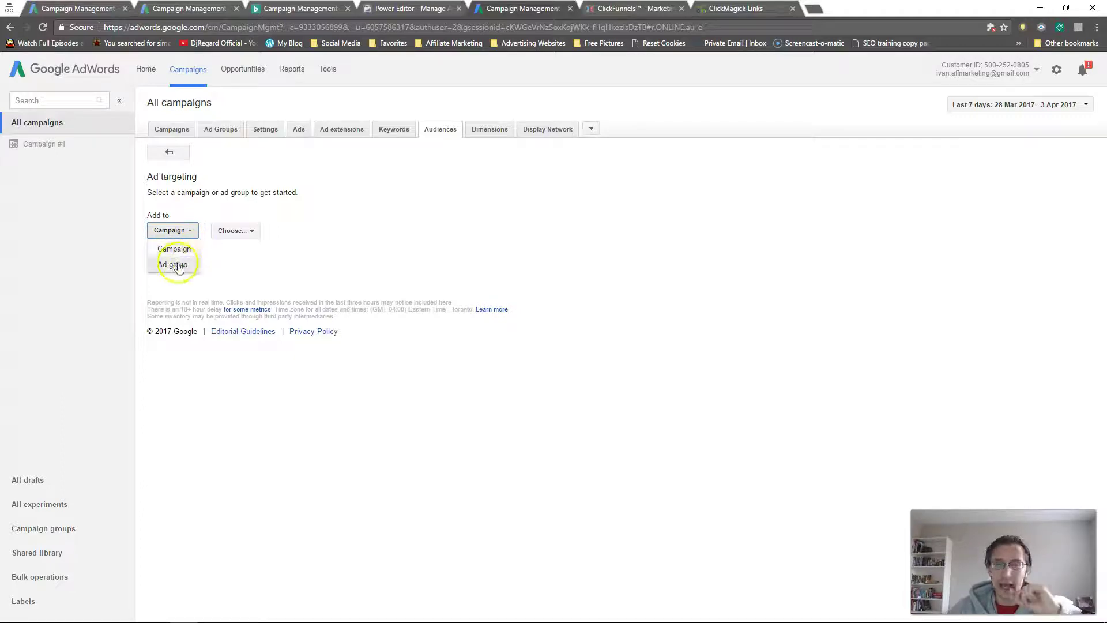
left_click(188, 248)
left_click(233, 233)
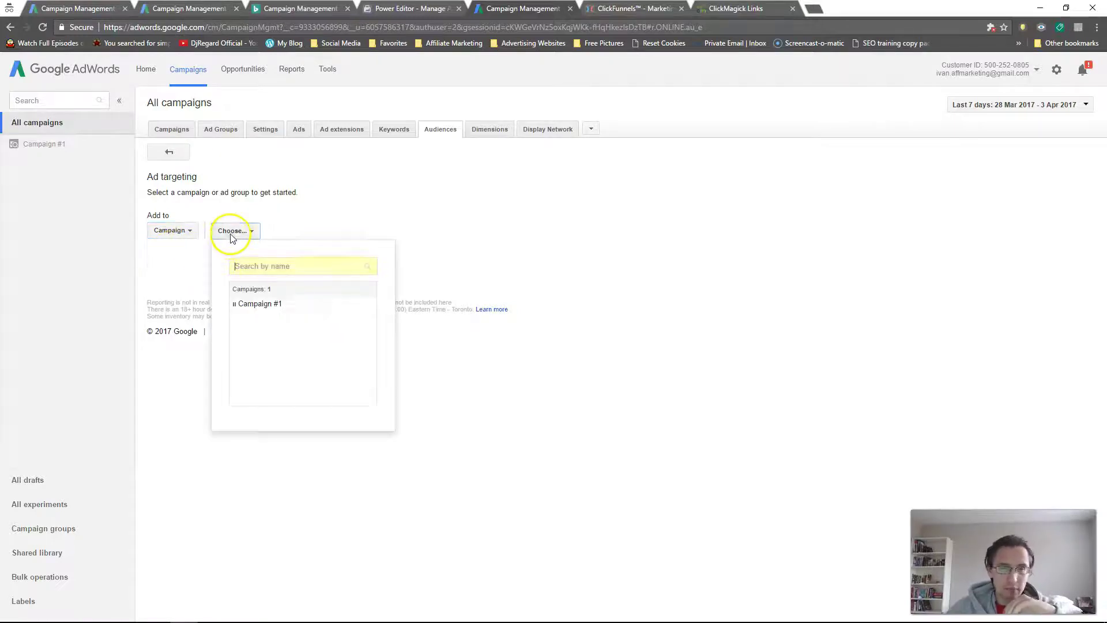
left_click(272, 302)
Step: Add Interests & remarketing targeting to Campaign #1 and choose the "Remarketing lists" category
left_click(208, 285)
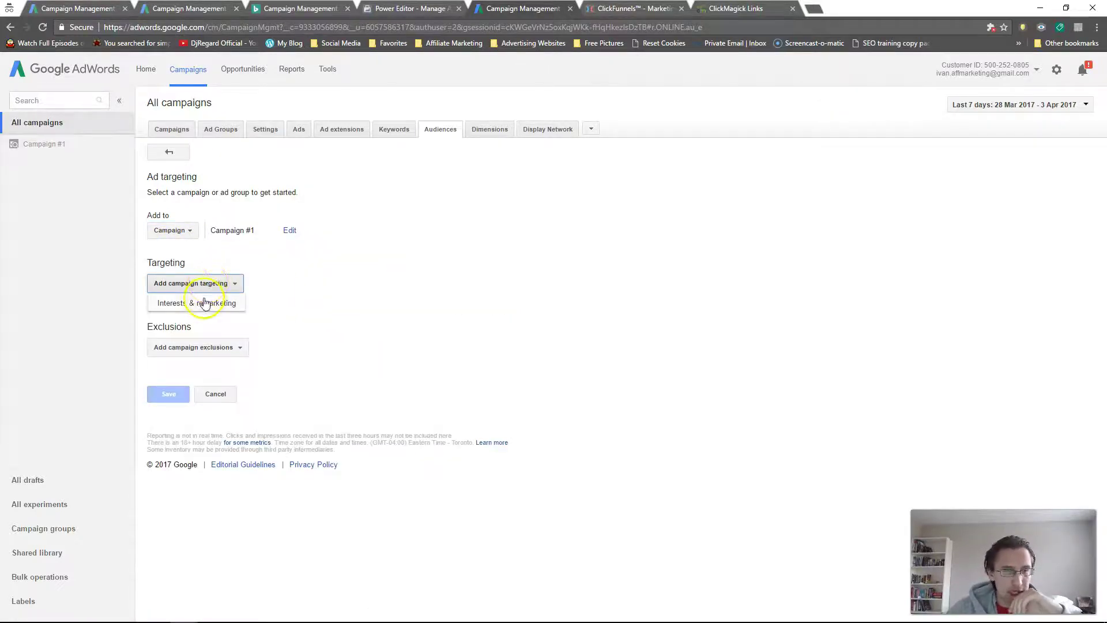
left_click(198, 302)
left_click(233, 335)
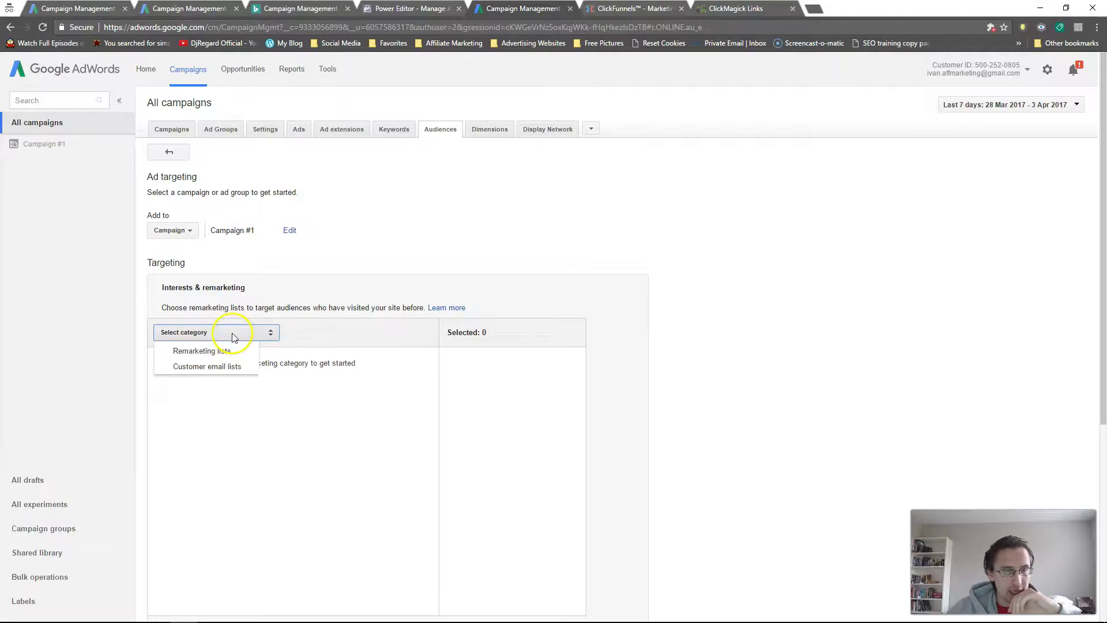
left_click(196, 352)
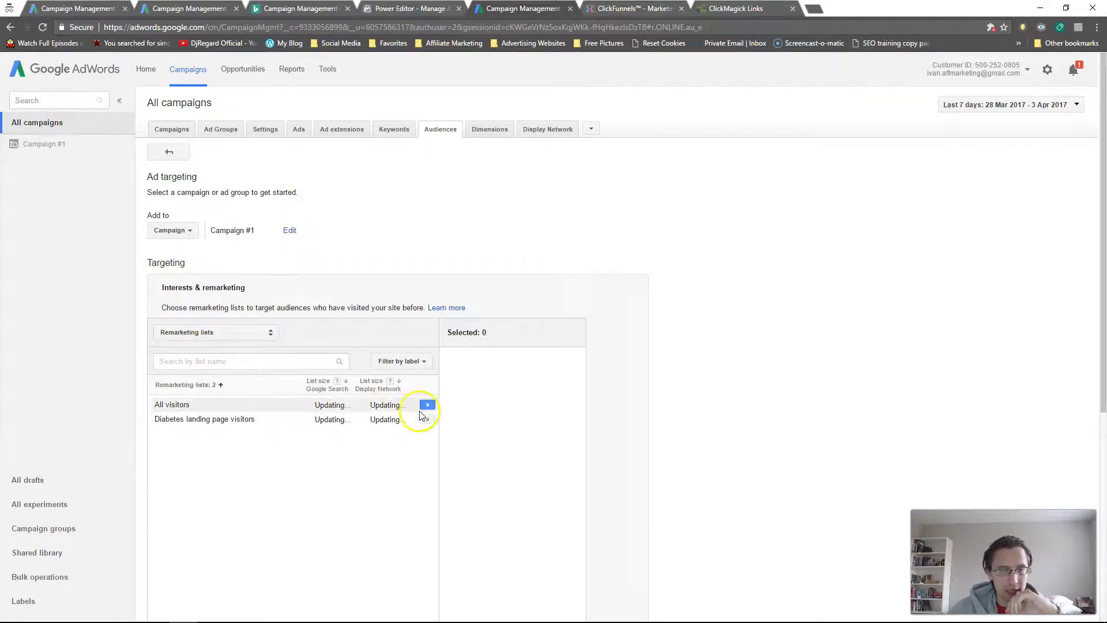
Step: Add the "Diabetes landing page visitors" remarketing list to the selected audiences for Campaign #1
scroll(588, 390, "down", 3)
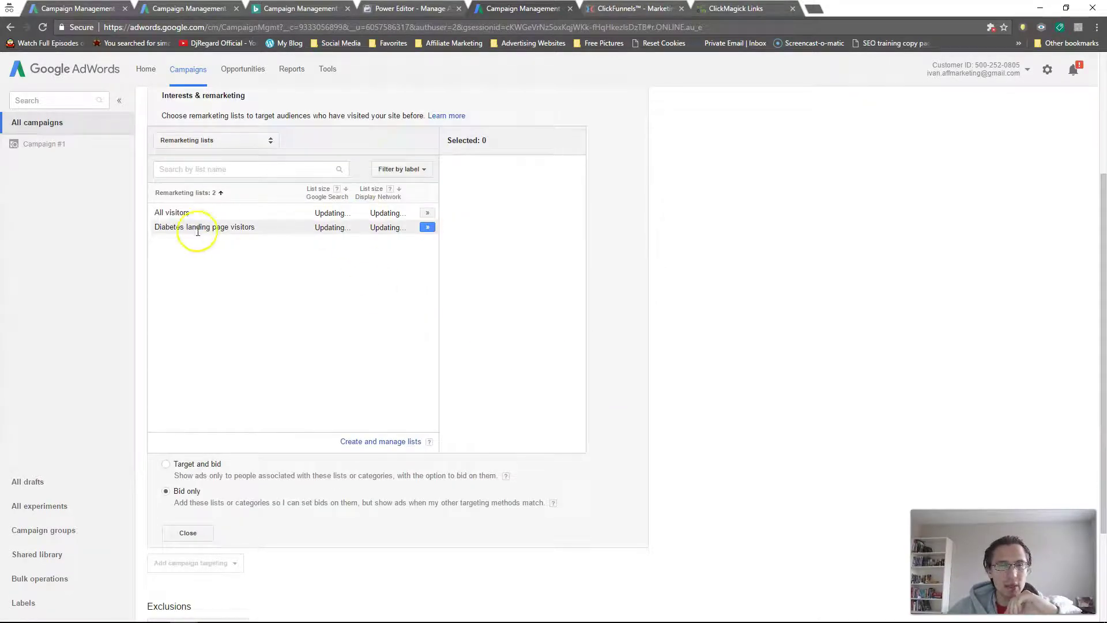
left_click_drag(153, 228, 263, 229)
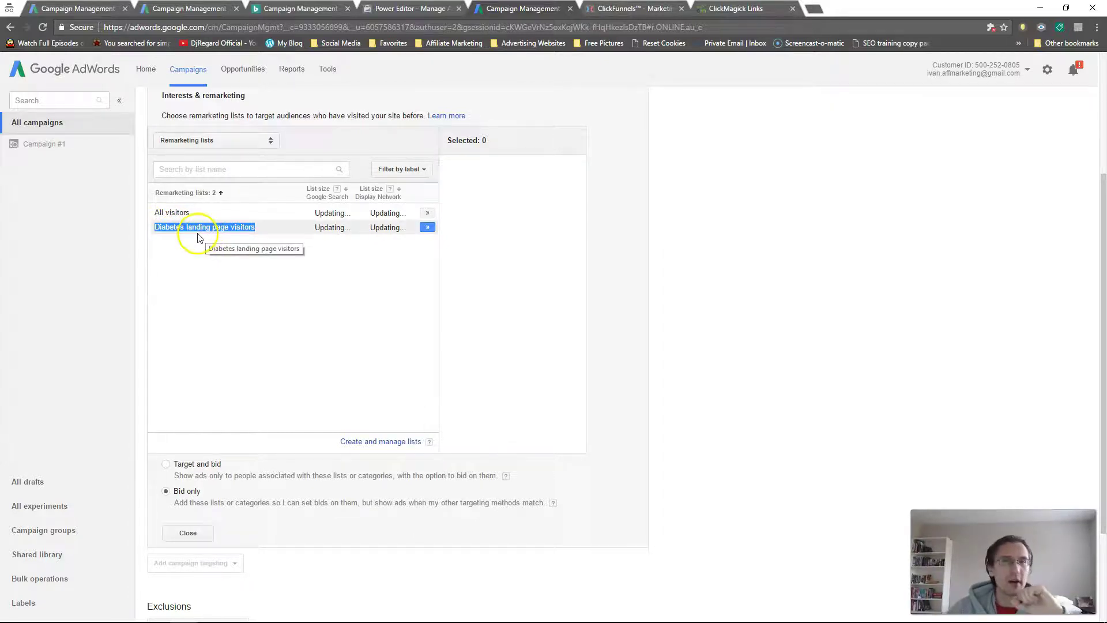
left_click(427, 227)
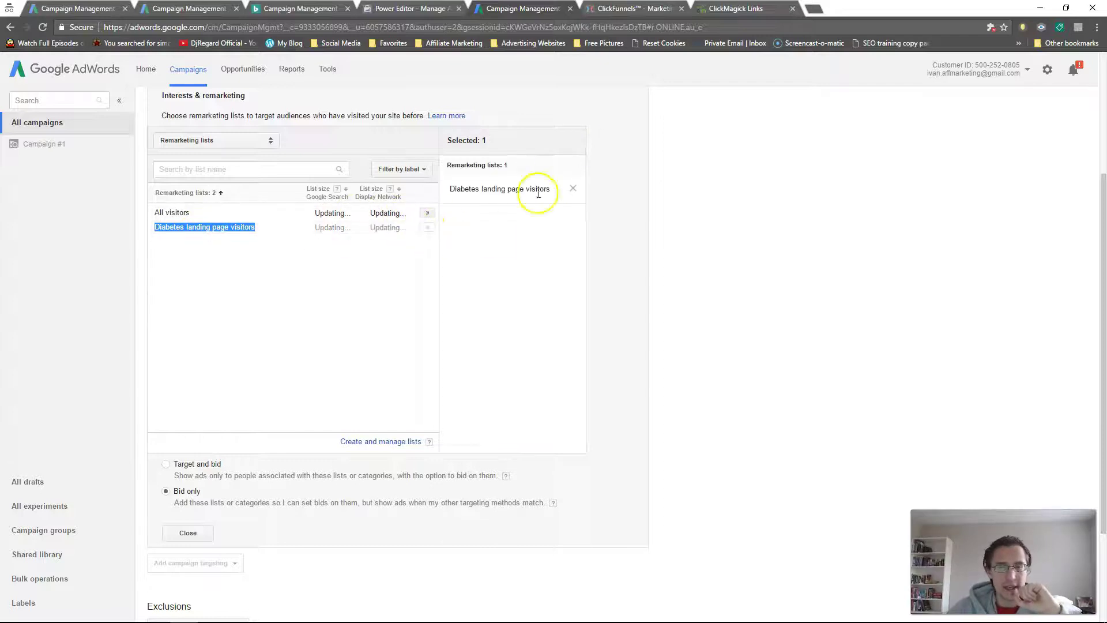
scroll(176, 478, "down", 3)
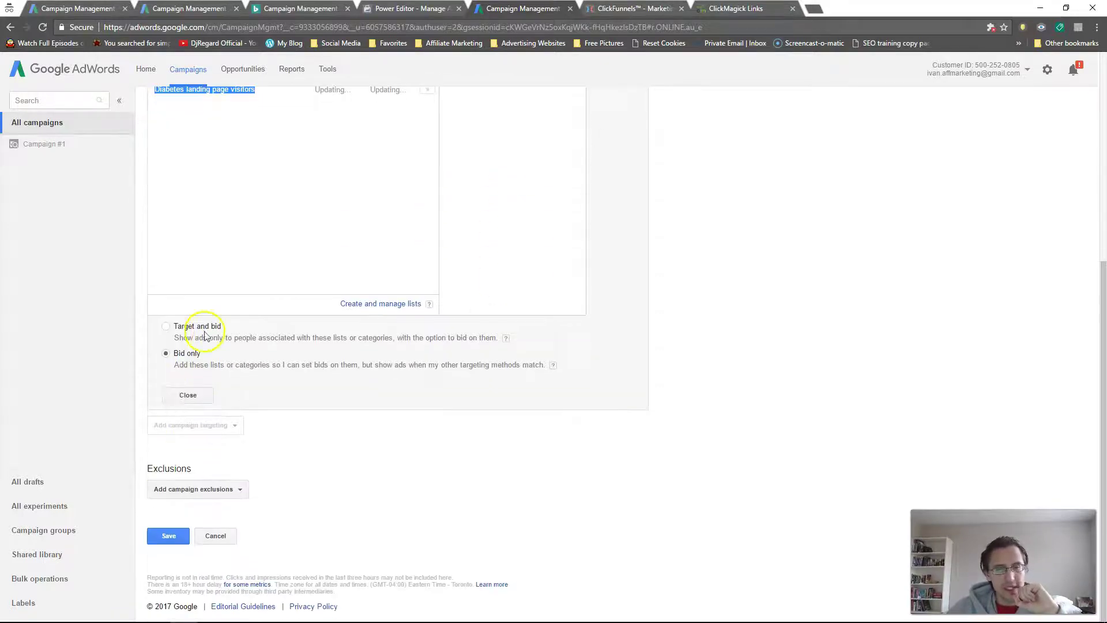
Step: Compare the two targeting settings and choose "Target and bid" for the selected "Diabetes landing page visitors" list
left_click_drag(173, 326, 178, 353)
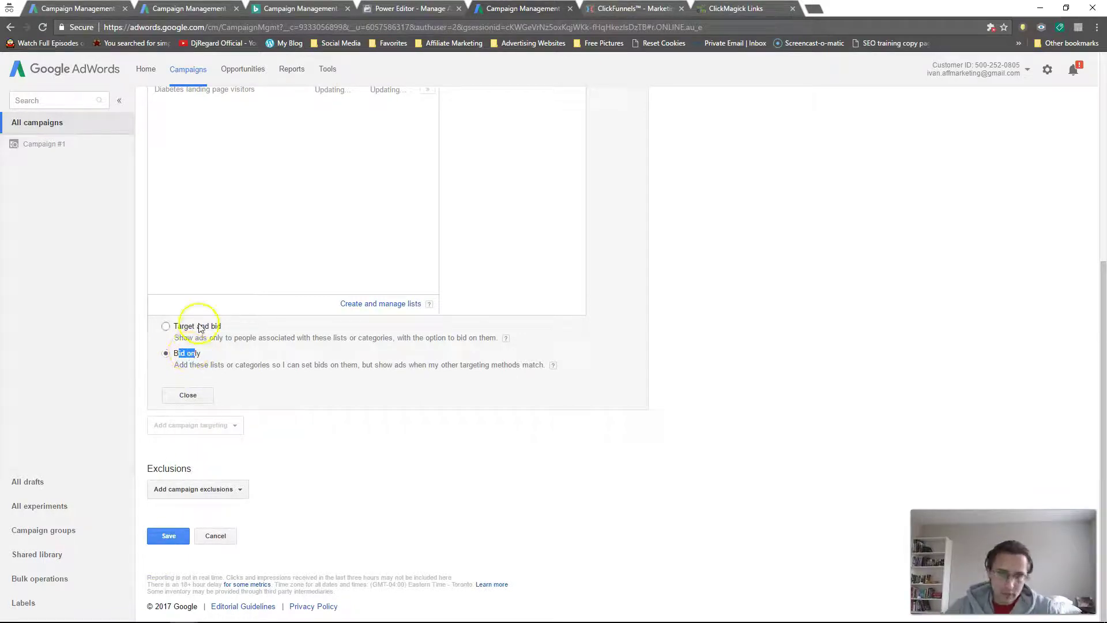
left_click_drag(171, 326, 221, 327)
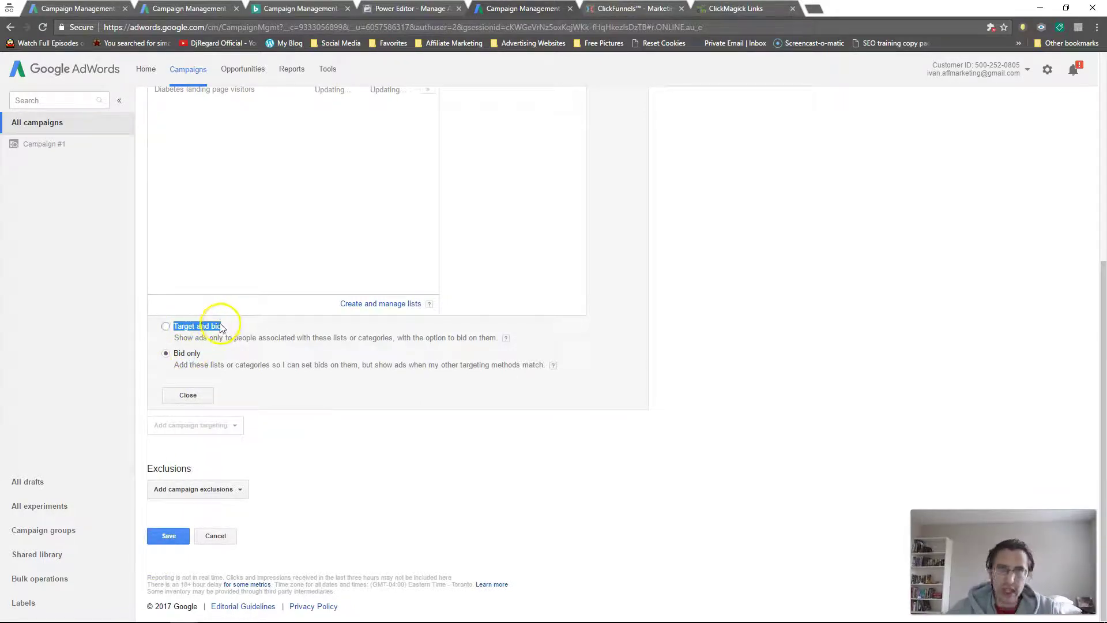
scroll(397, 395, "up", 6)
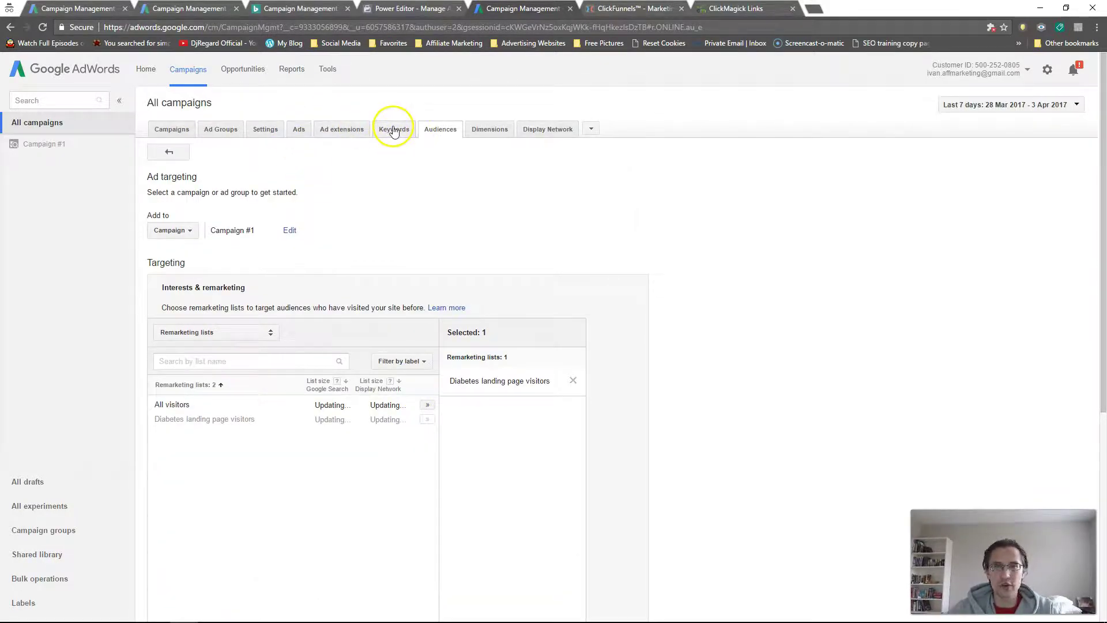
scroll(767, 292, "down", 3)
scroll(761, 293, "down", 2)
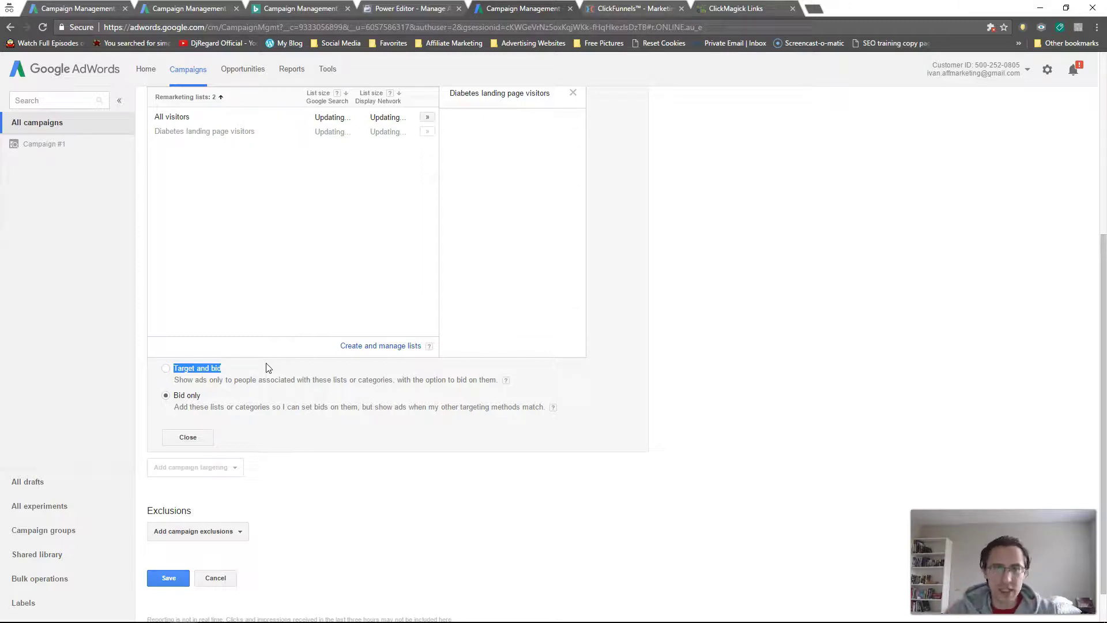
left_click(179, 368)
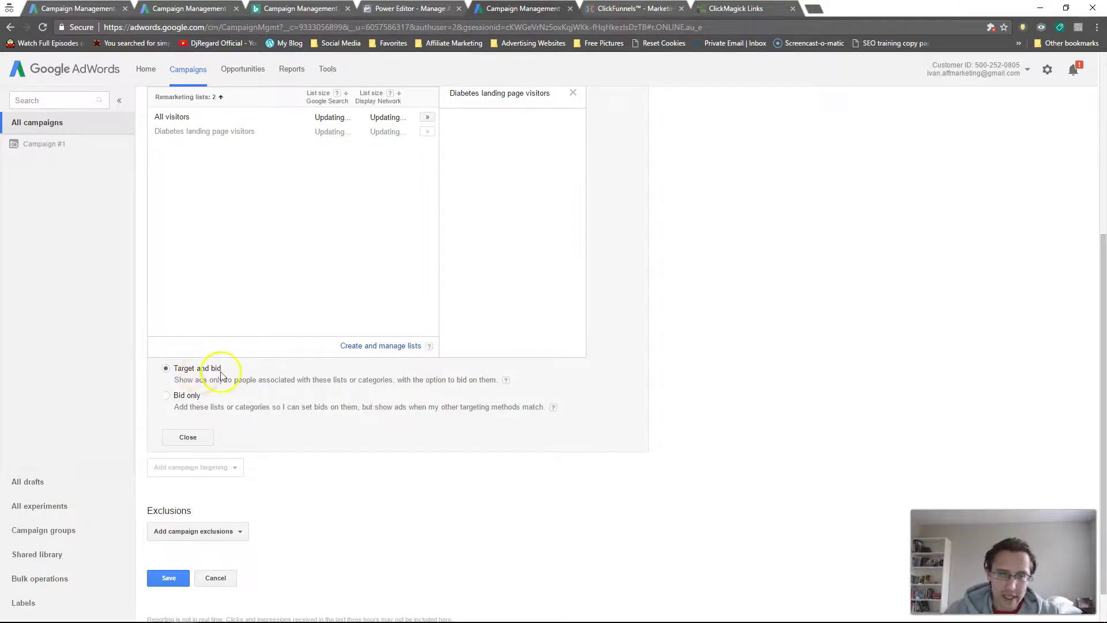
scroll(221, 375, "up", 2)
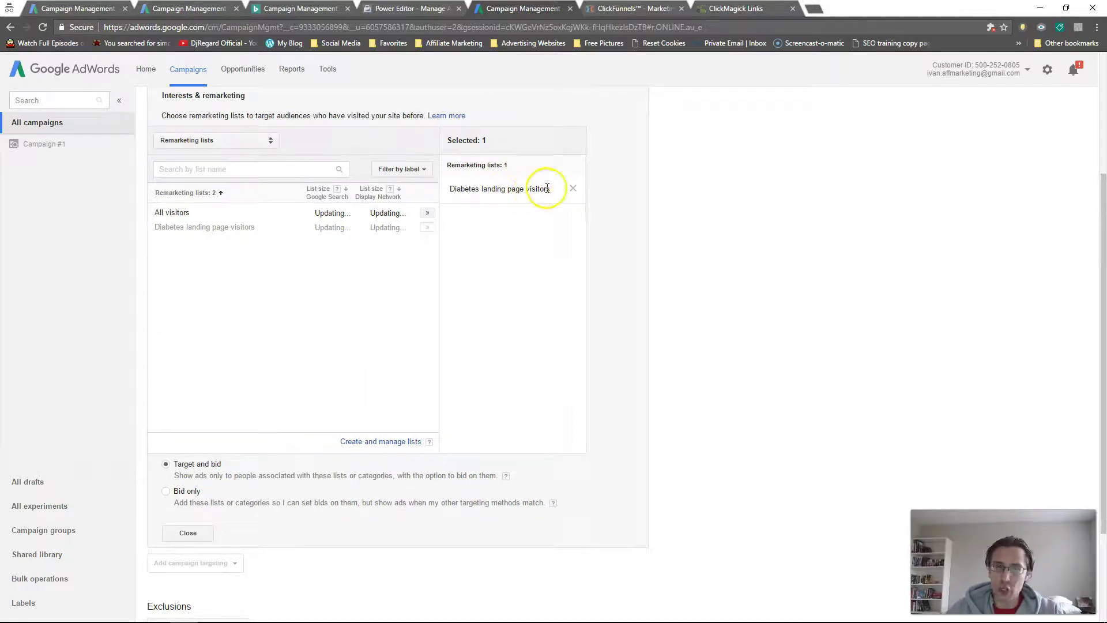
left_click_drag(547, 189, 457, 189)
left_click(427, 203)
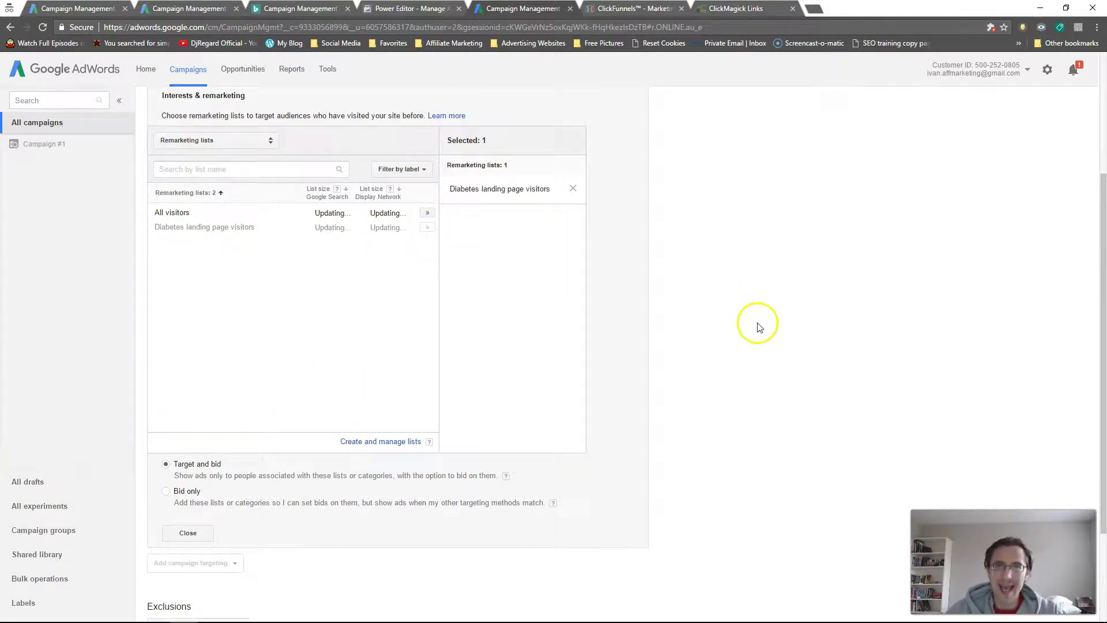
Step: Review the keywords used across all campaigns
scroll(759, 327, "up", 4)
left_click(398, 132)
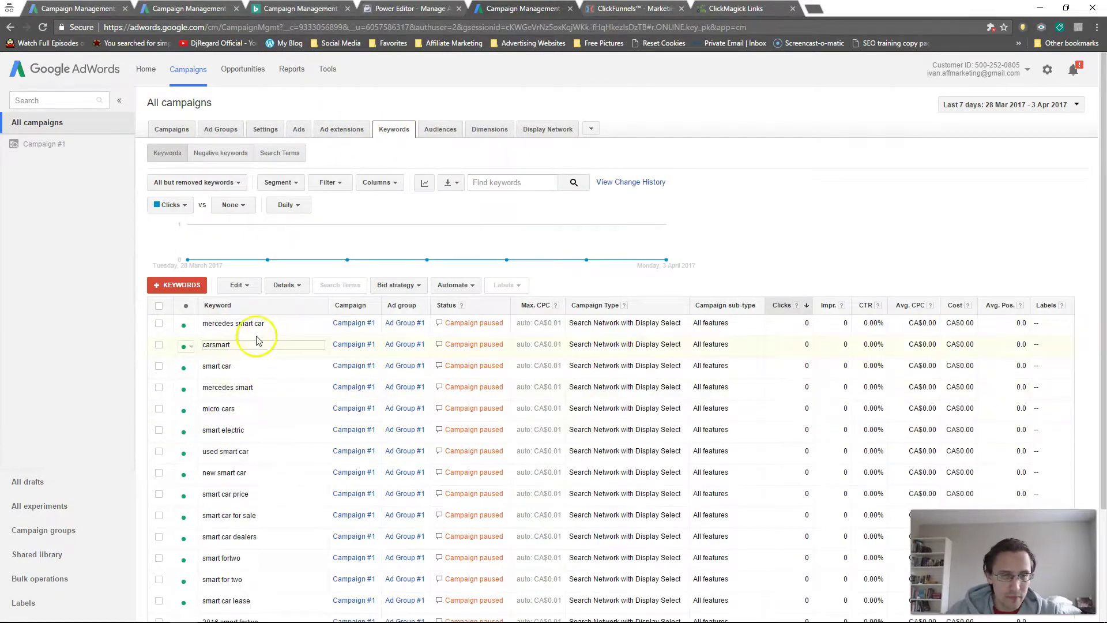
scroll(258, 340, "down", 3)
scroll(248, 346, "up", 3)
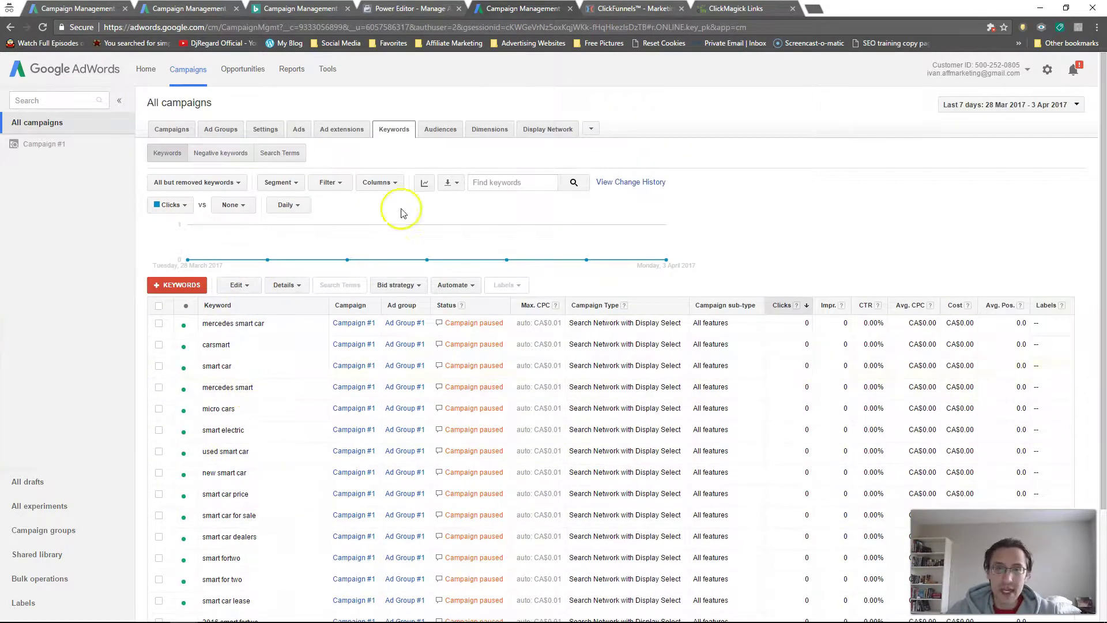
Step: Return to the audience targeting form and select Campaign #1 as the campaign-level target
left_click(440, 129)
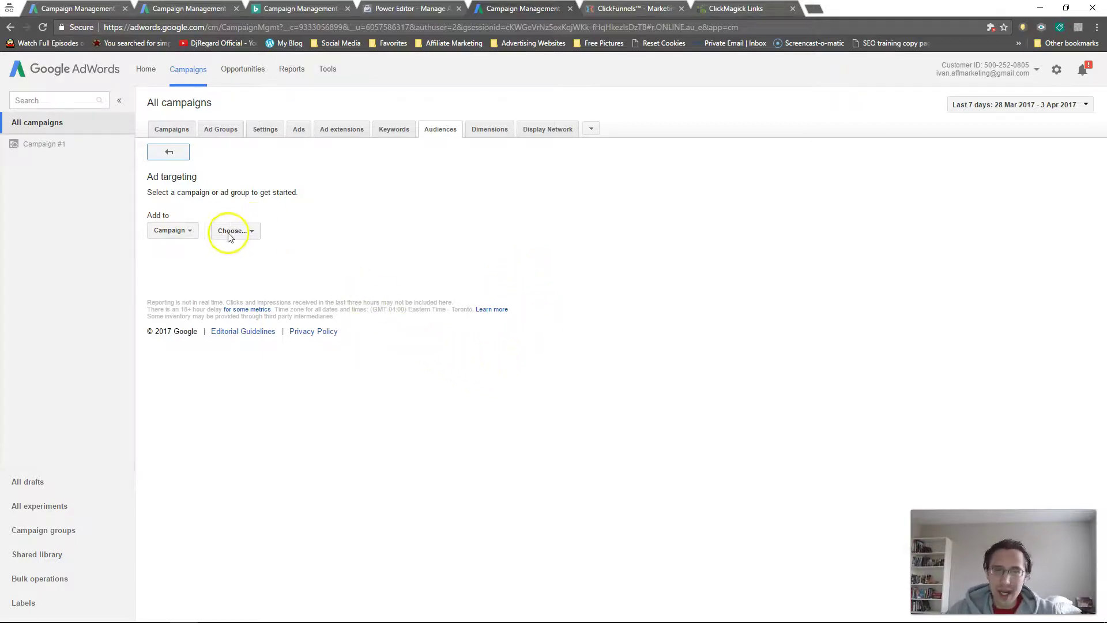
left_click(173, 230)
left_click(176, 248)
left_click(235, 230)
left_click(249, 302)
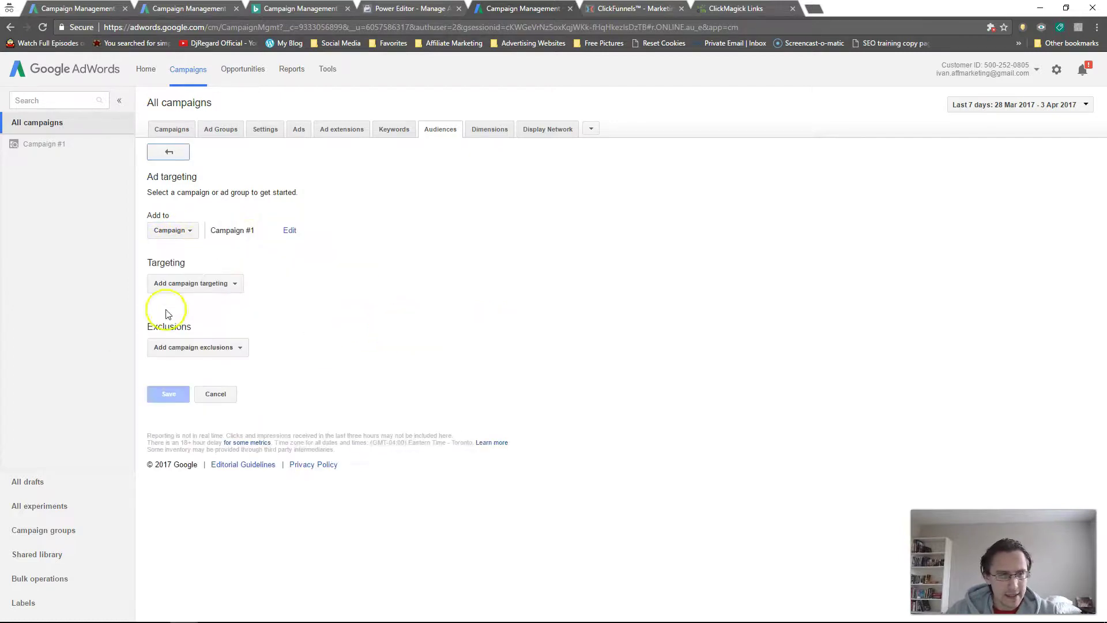
Step: Add Interests & remarketing targeting from the "Remarketing lists" category, with only "Diabetes landing page visitors" selected
left_click(195, 283)
left_click(203, 302)
left_click(216, 333)
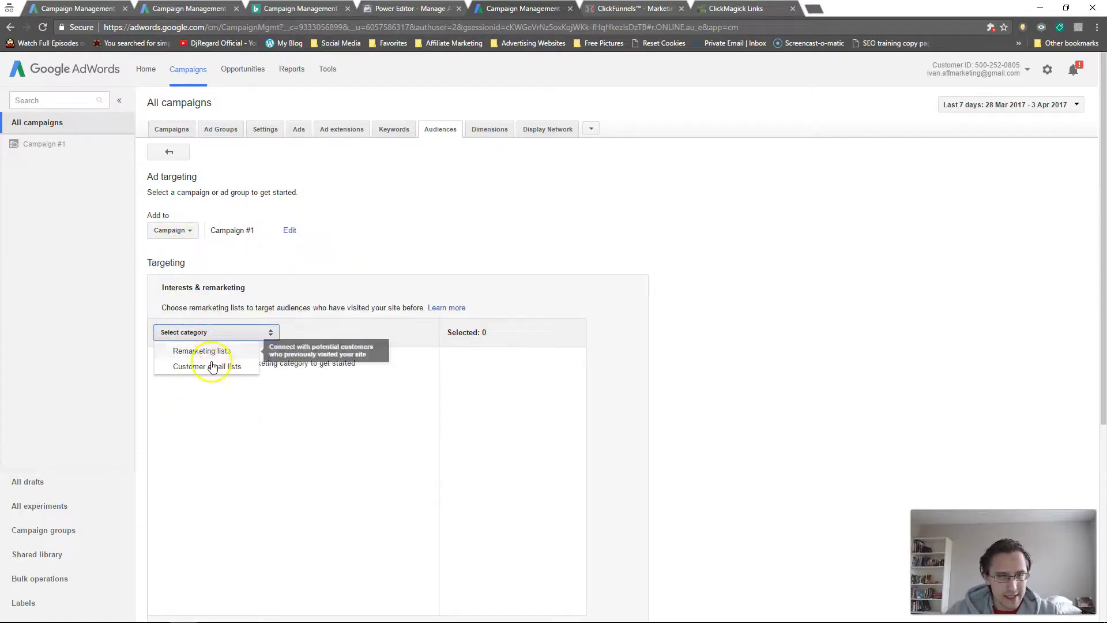
left_click(201, 351)
left_click(427, 406)
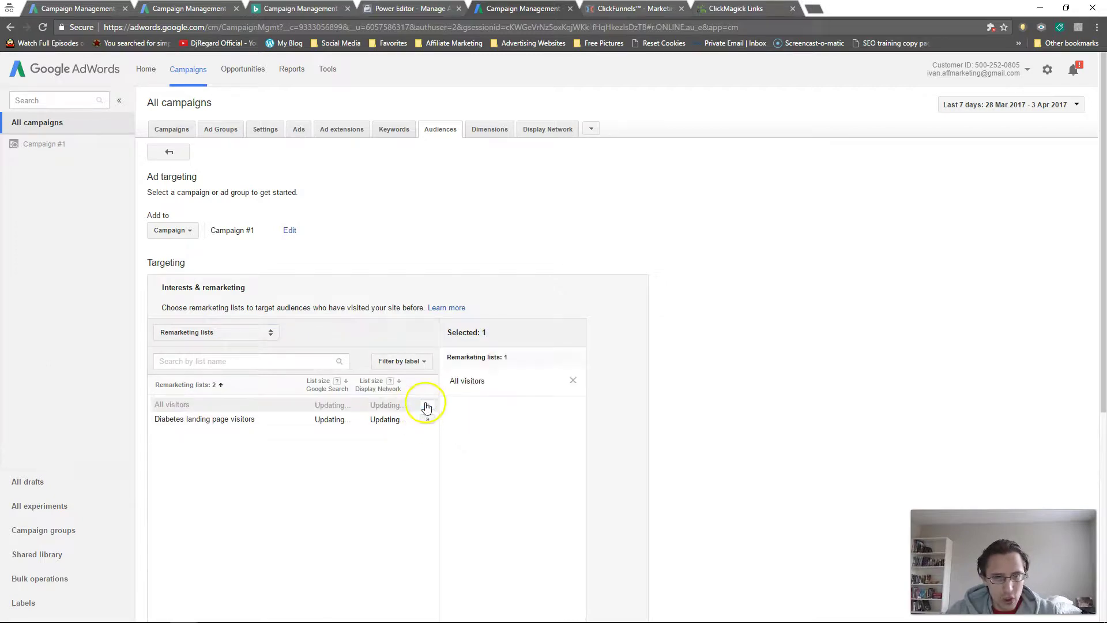
left_click(427, 419)
left_click(572, 380)
scroll(718, 373, "down", 1)
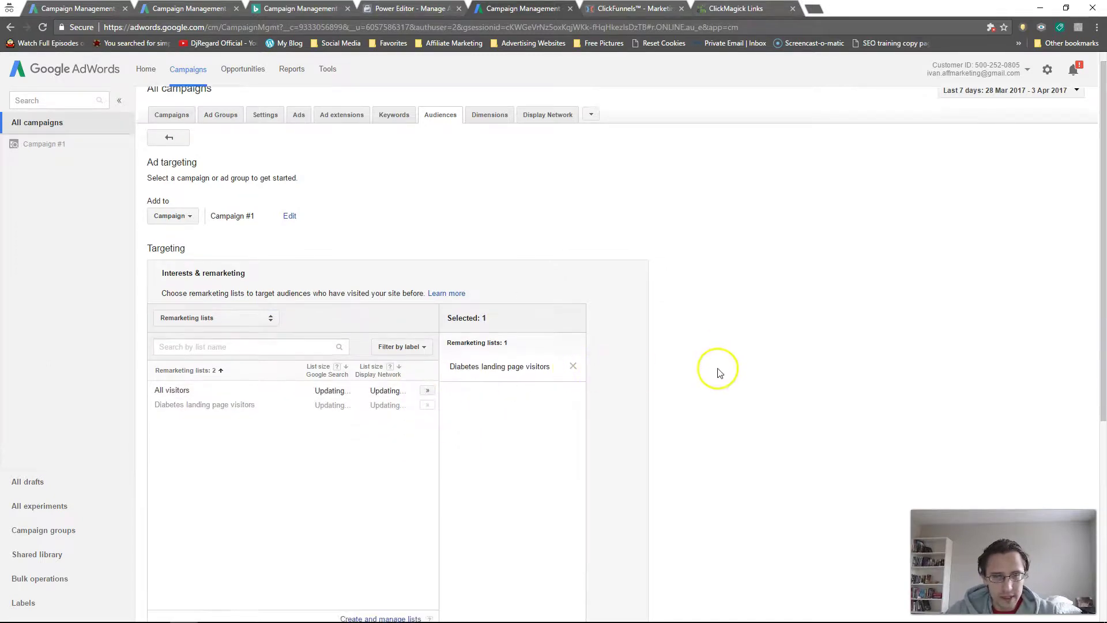
scroll(718, 372, "down", 3)
Step: Compare "Bid only" with "Target and bid", and save the Campaign #1 targeting with "Target and bid"
left_click(173, 492)
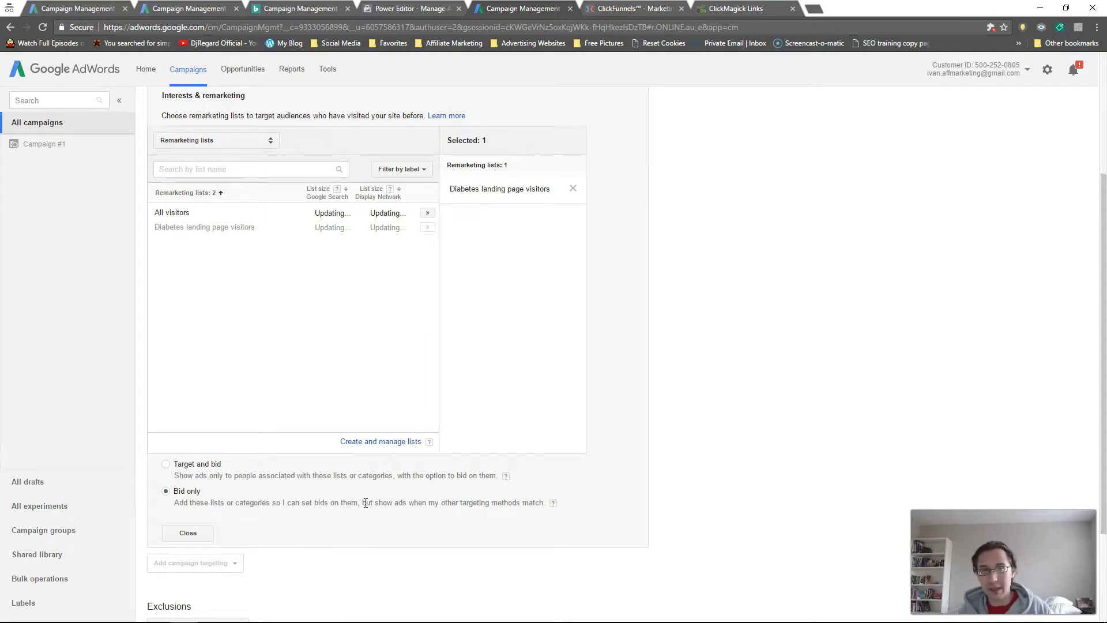
left_click(213, 466)
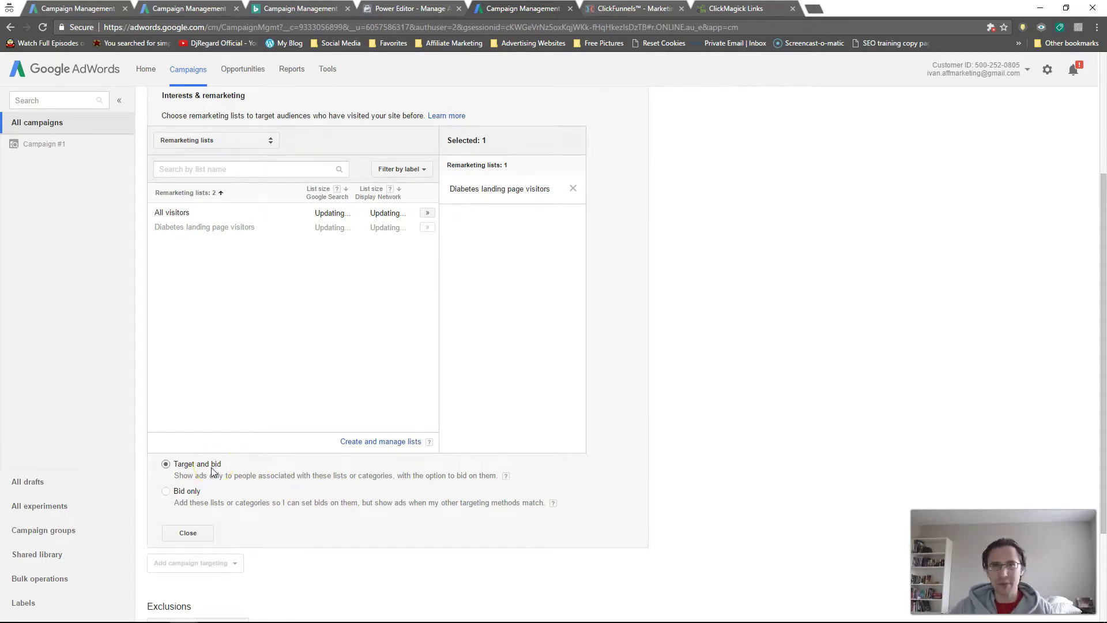
left_click(190, 491)
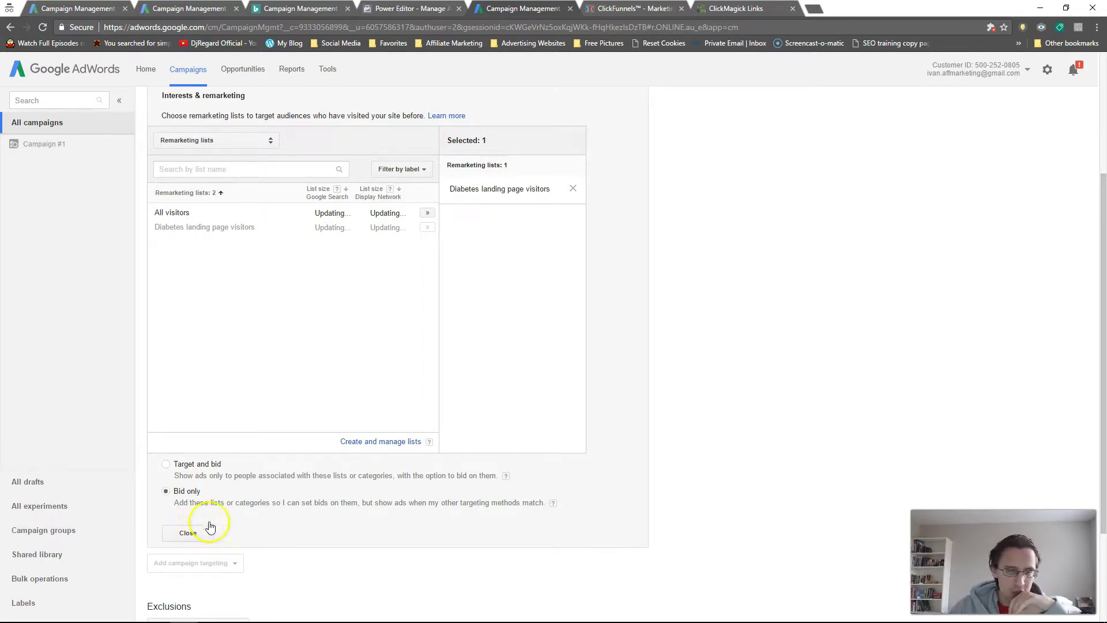
scroll(421, 524, "down", 3)
left_click(173, 533)
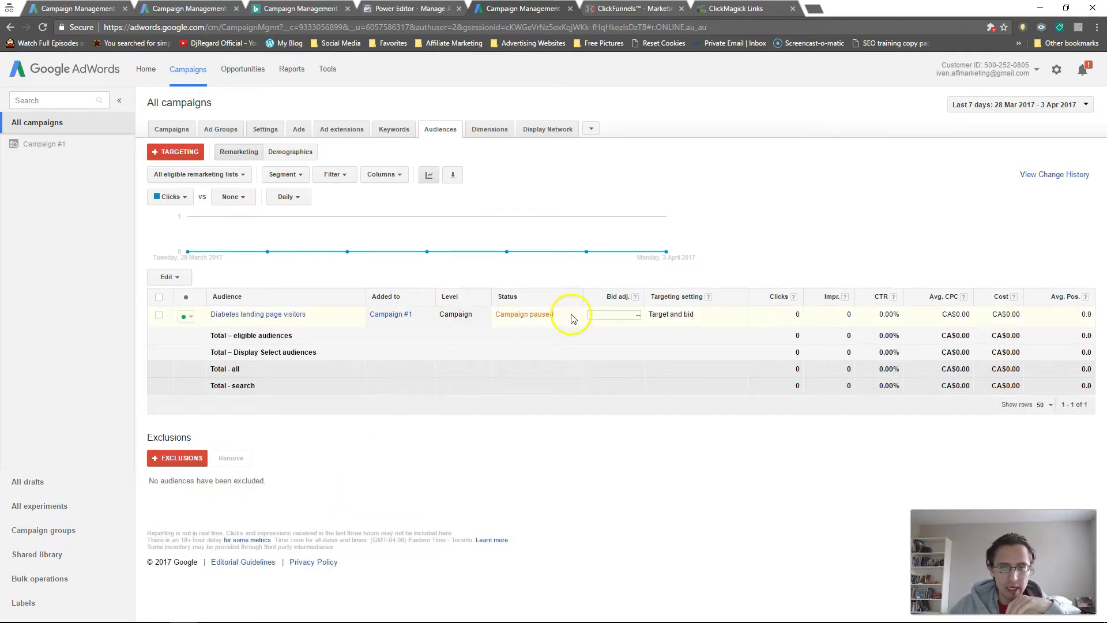
Step: Examine the increase and decrease bid adjustment options for the "Diabetes landing page visitors" audience, and cancel without setting one
left_click(637, 319)
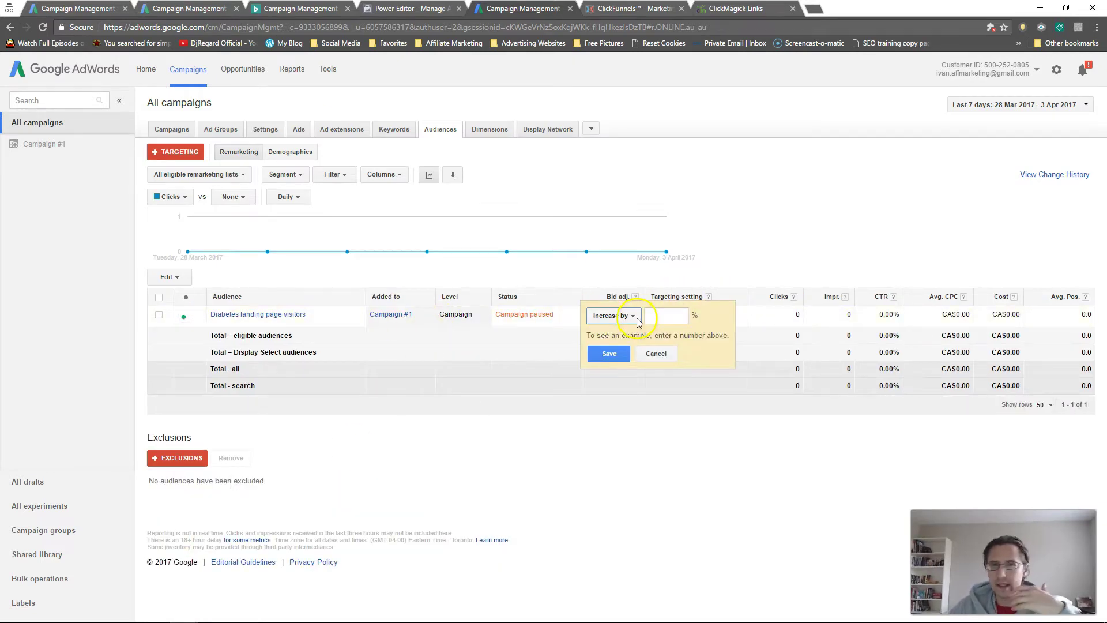
left_click(634, 317)
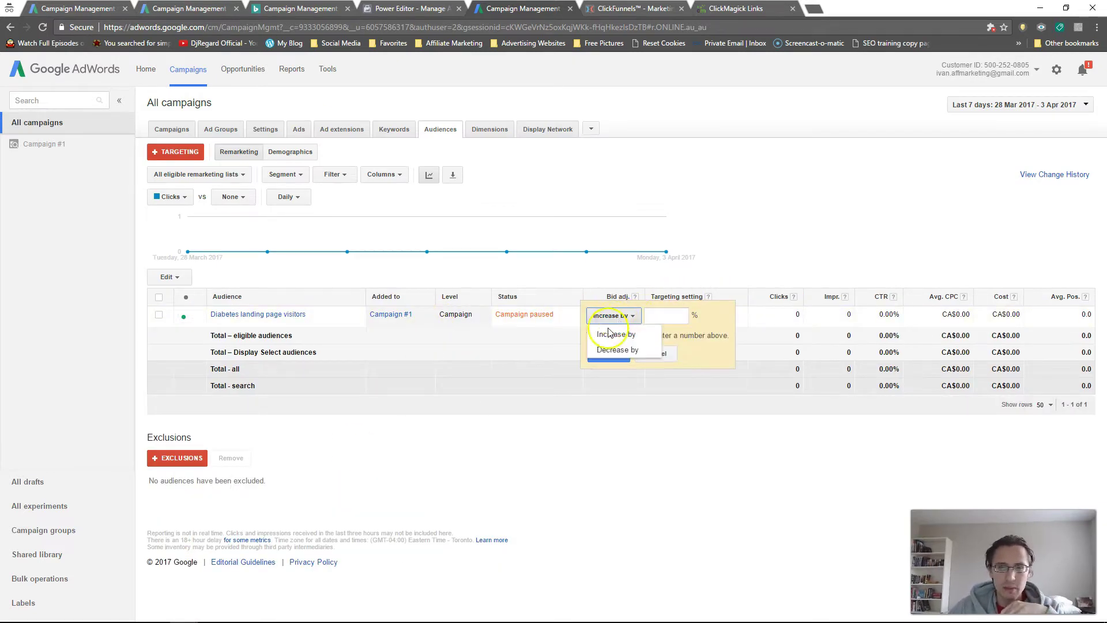
left_click(646, 337)
left_click(658, 353)
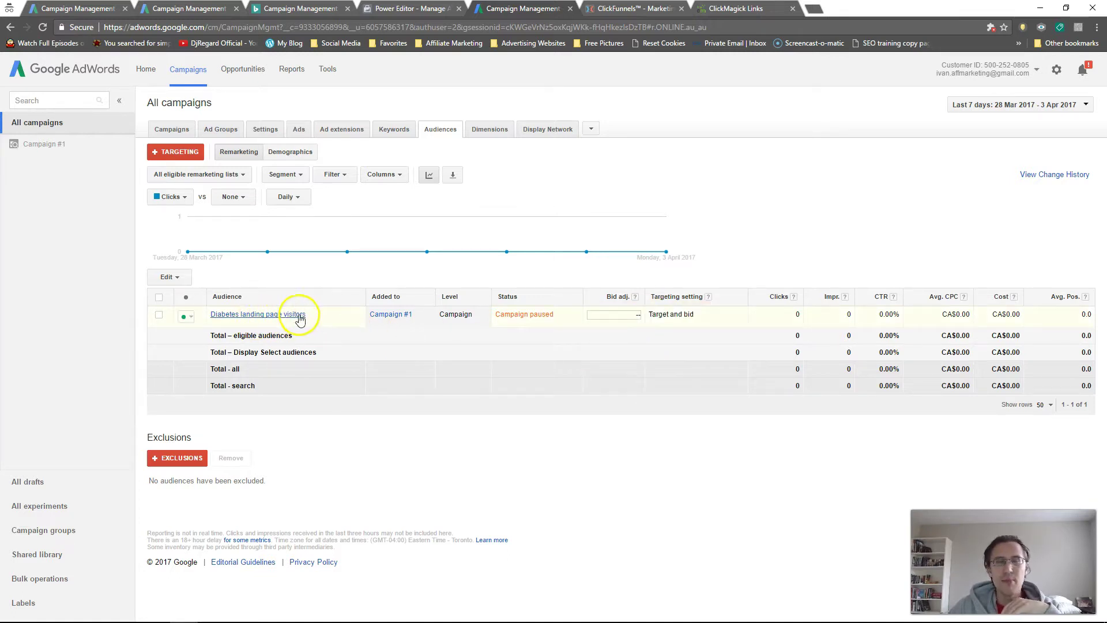
Step: Look over the keywords and campaigns, and check the remarketing tag status in the shared library's audiences
left_click(394, 129)
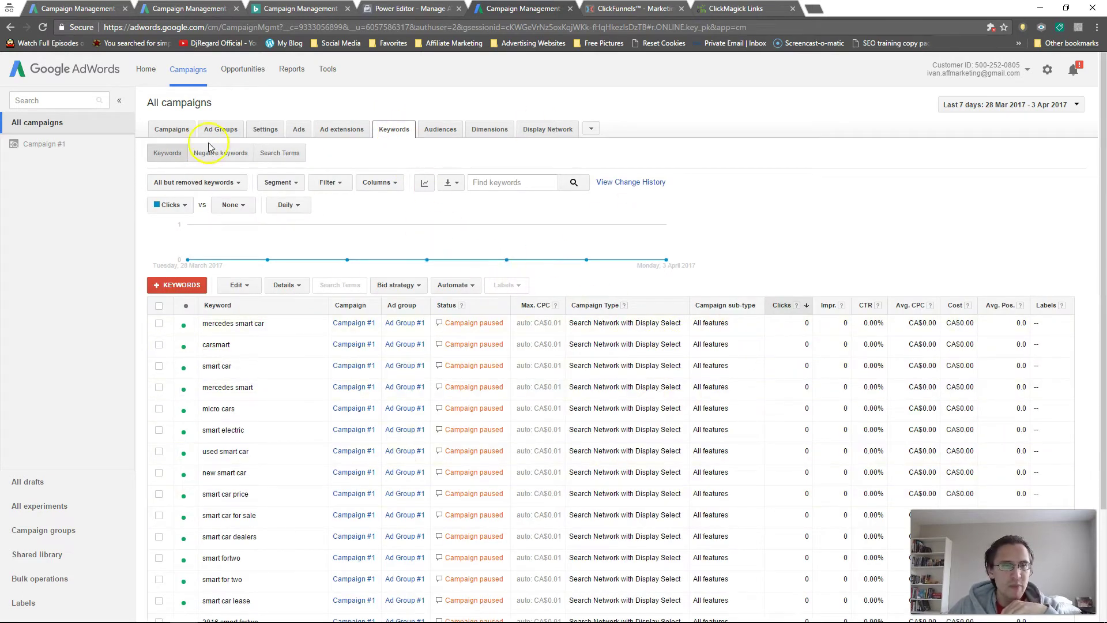
left_click(167, 129)
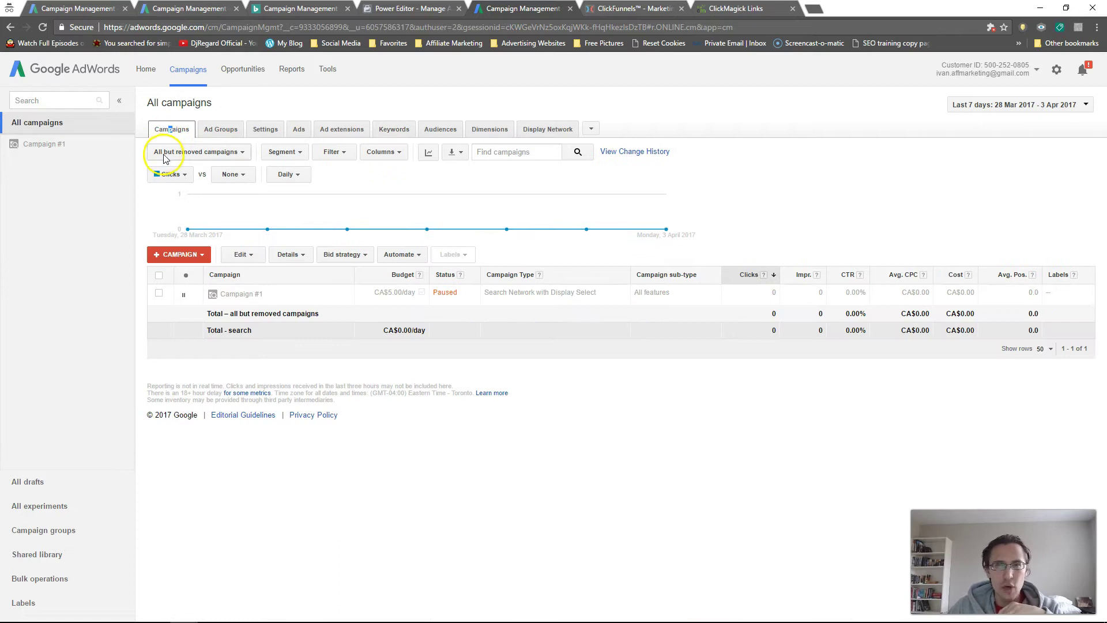
left_click(60, 546)
left_click(56, 237)
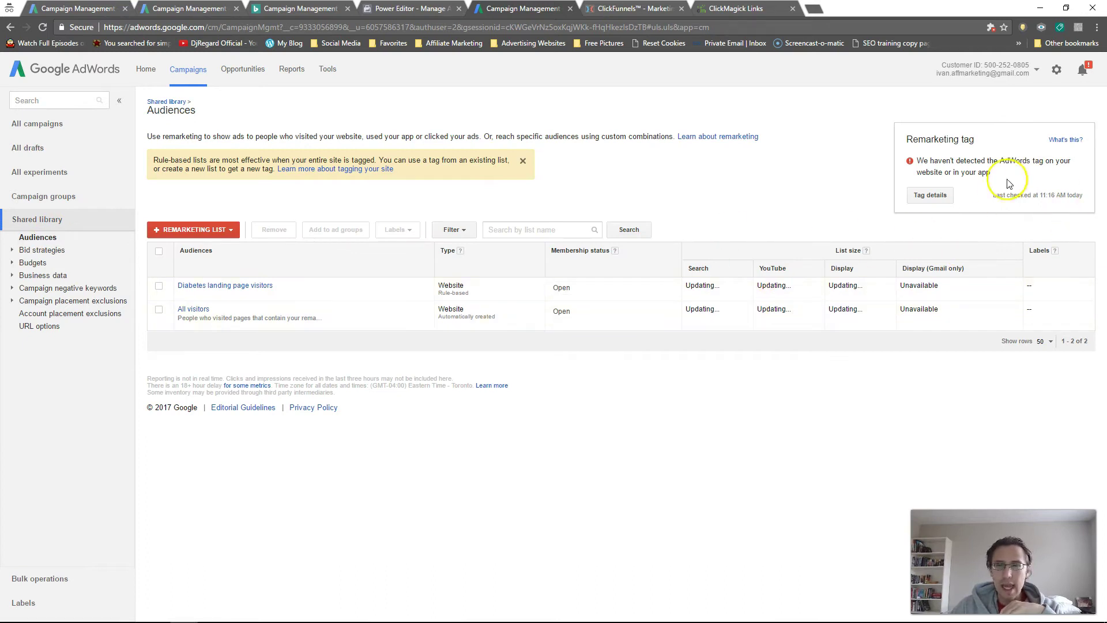
left_click_drag(916, 161, 989, 190)
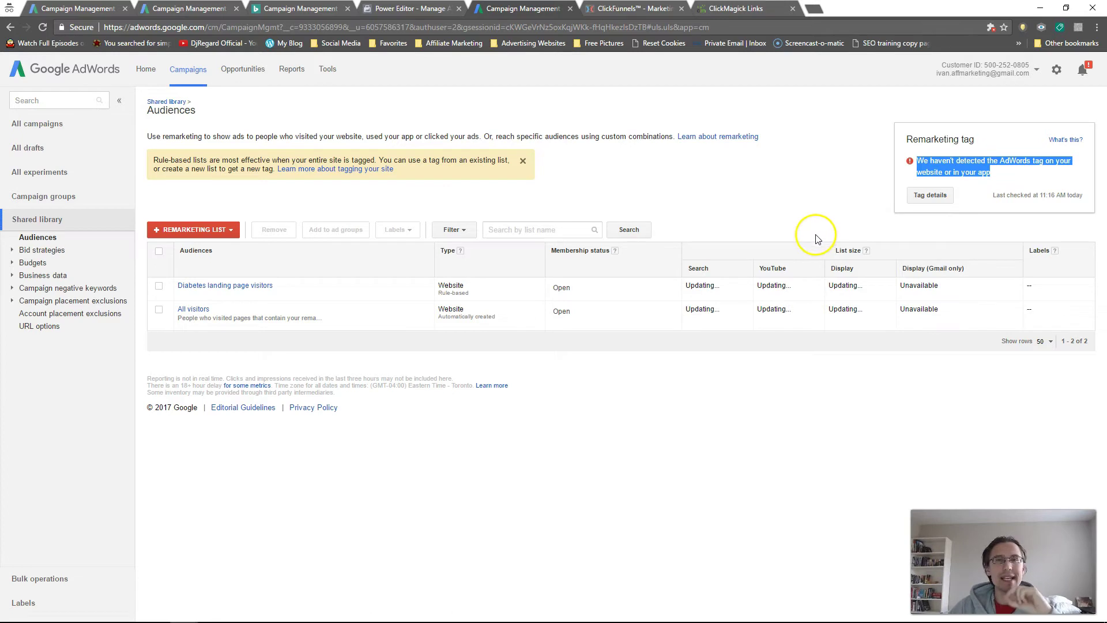
left_click(767, 226)
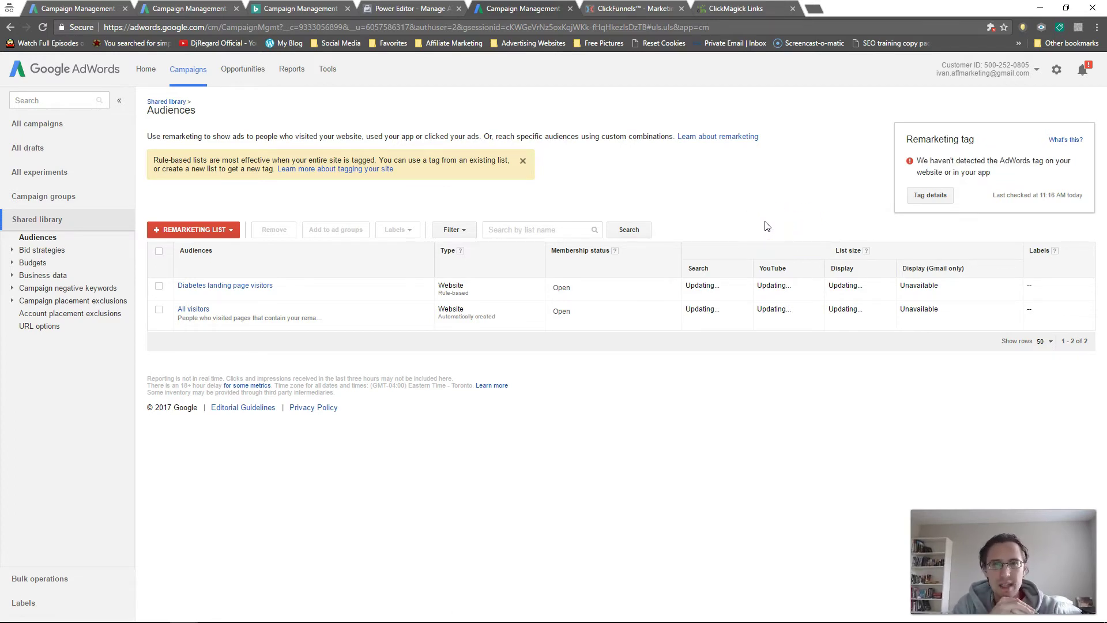